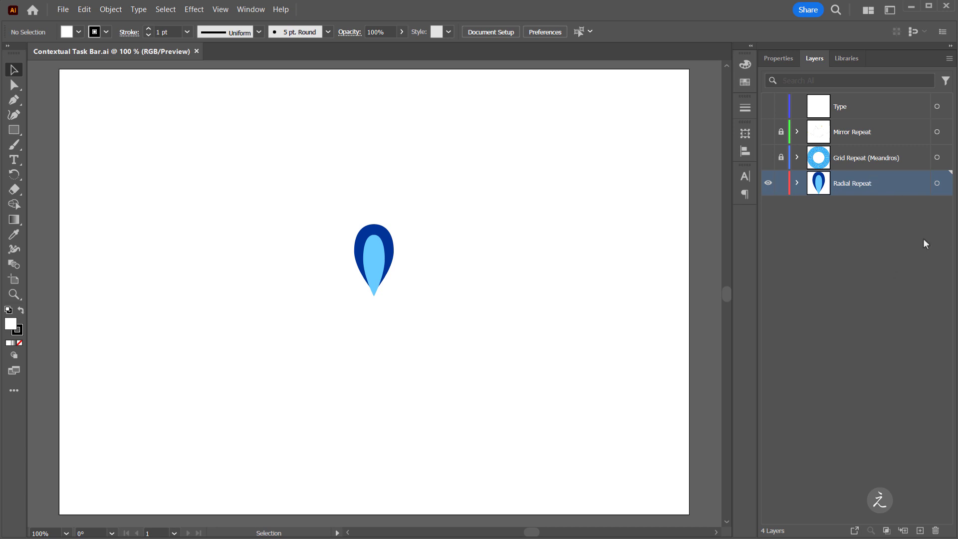
Recolor the teardrop with unlinked colours shifted to magenta, orange-yellow and red
{"action": "left_click", "coordinate": [937, 183]}
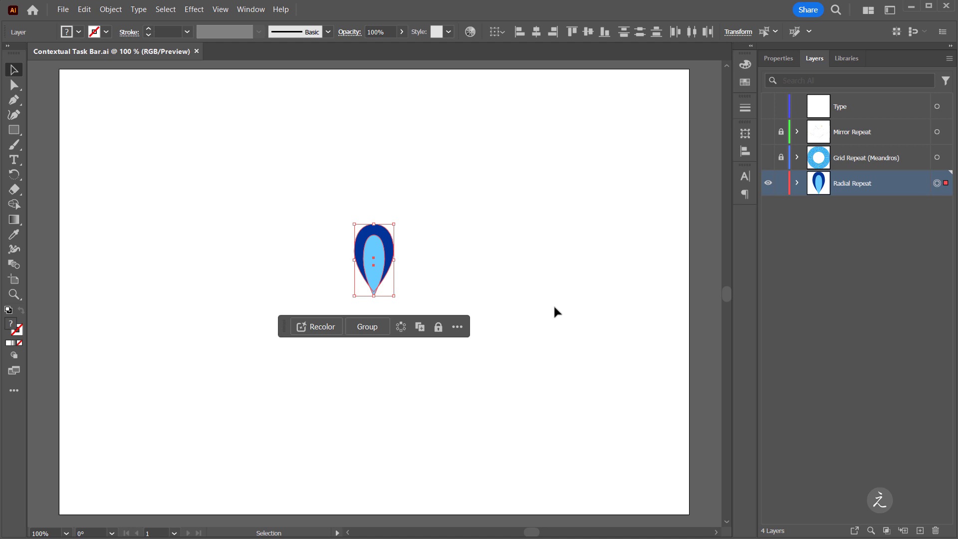
{"action": "left_click", "coordinate": [328, 333]}
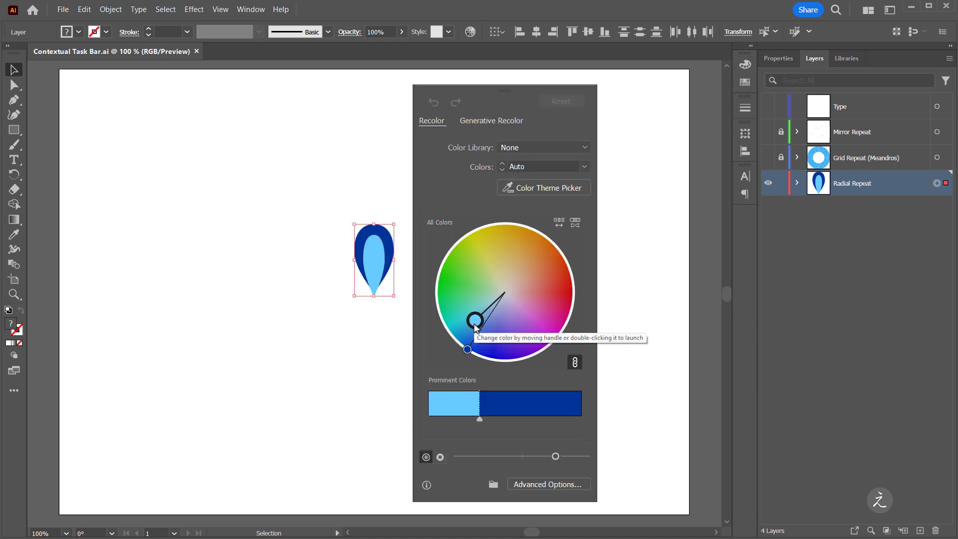
{"action": "left_click_drag", "start_coordinate": [474, 321], "coordinate": [527, 313]}
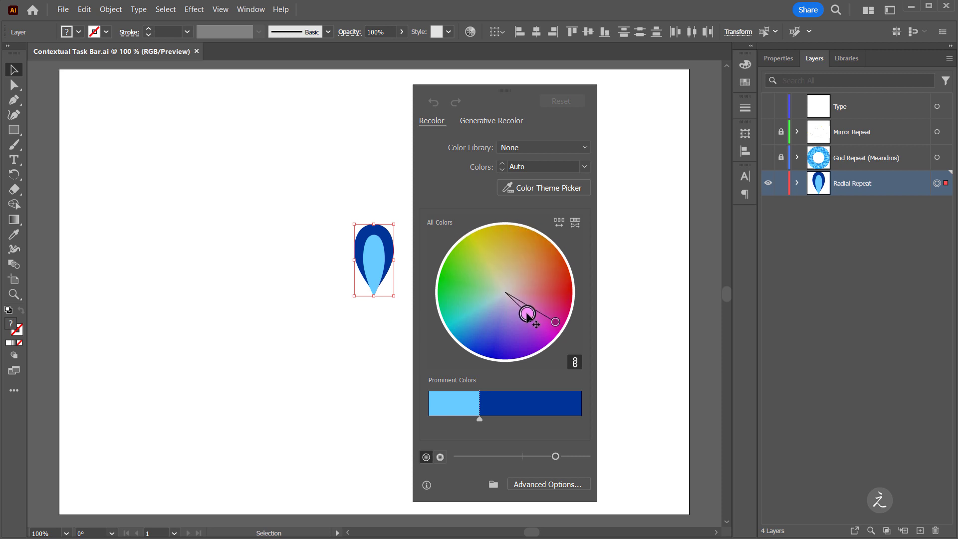
{"action": "left_click", "coordinate": [575, 363]}
{"action": "left_click_drag", "start_coordinate": [555, 321], "coordinate": [523, 227]}
{"action": "left_click_drag", "start_coordinate": [527, 313], "coordinate": [571, 292]}
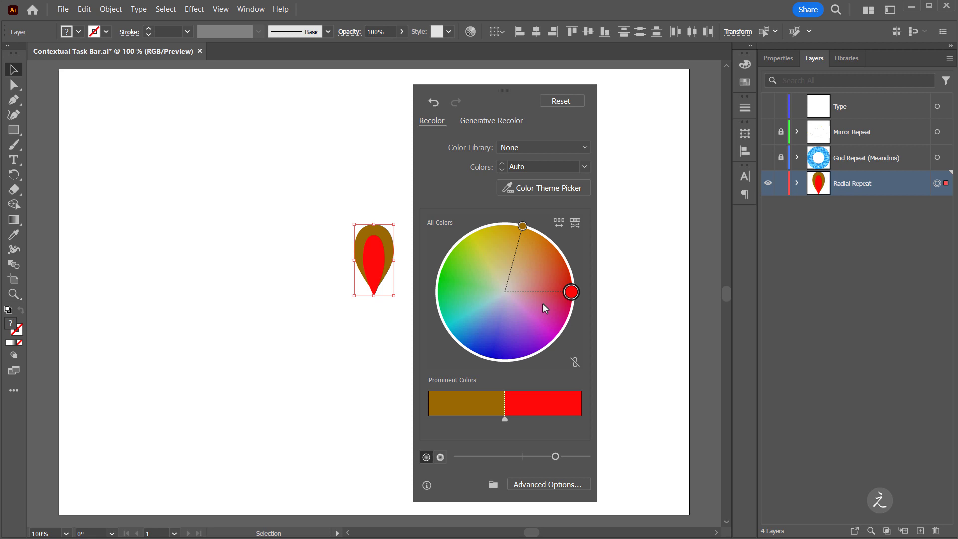
Change the red colour to a lighter purple, shuffle the colour assignments and adjust brightness
{"action": "double_click", "coordinate": [571, 293]}
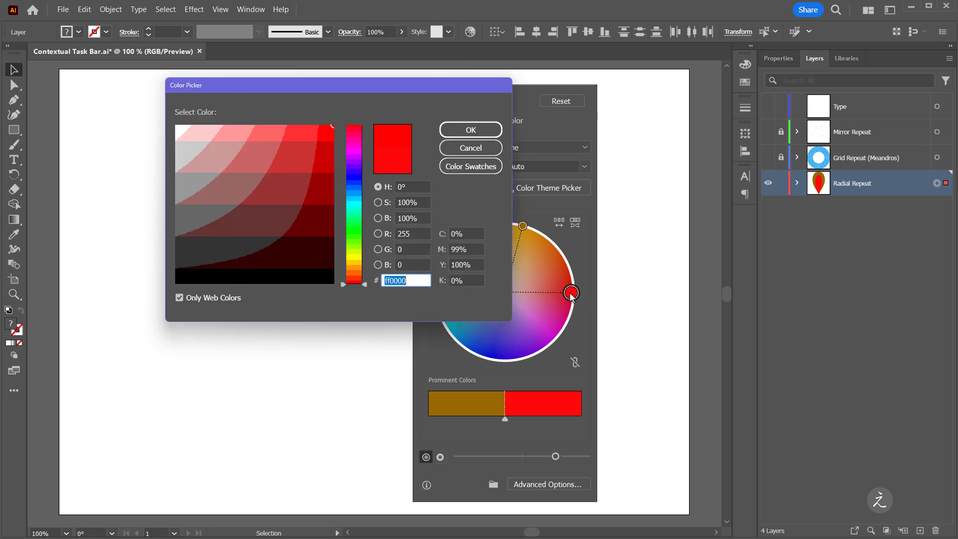
{"action": "left_click", "coordinate": [353, 168]}
{"action": "left_click", "coordinate": [287, 133]}
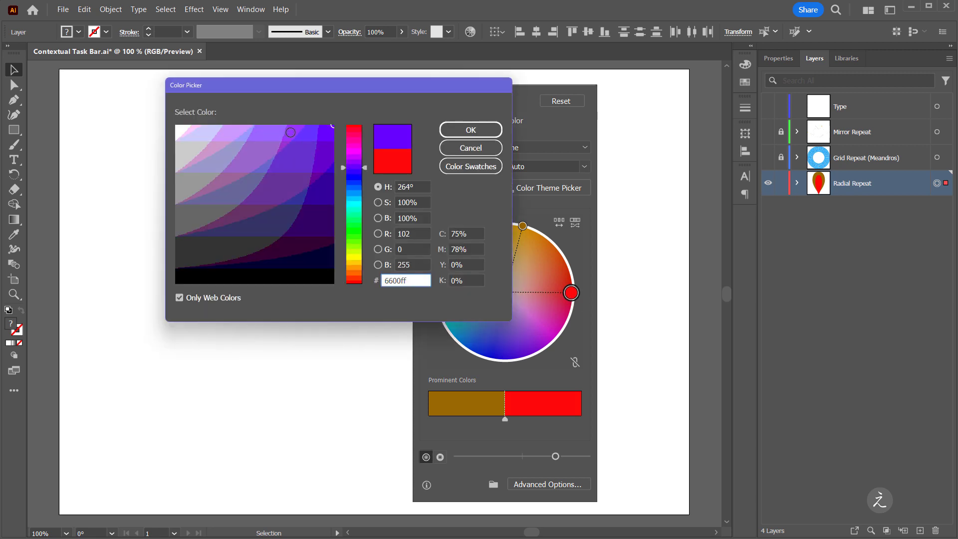
{"action": "left_click", "coordinate": [456, 131]}
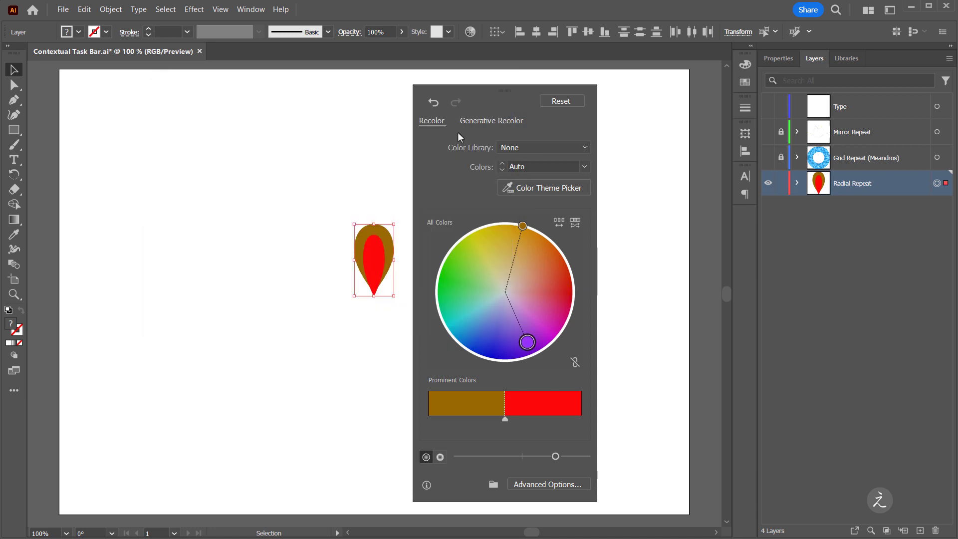
{"action": "left_click", "coordinate": [558, 224]}
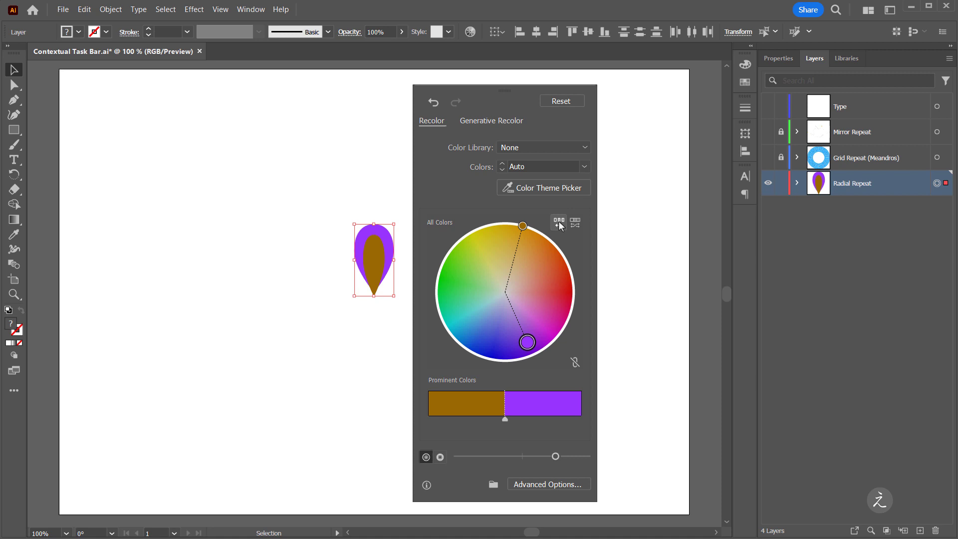
{"action": "left_click_drag", "start_coordinate": [555, 456], "coordinate": [588, 456]}
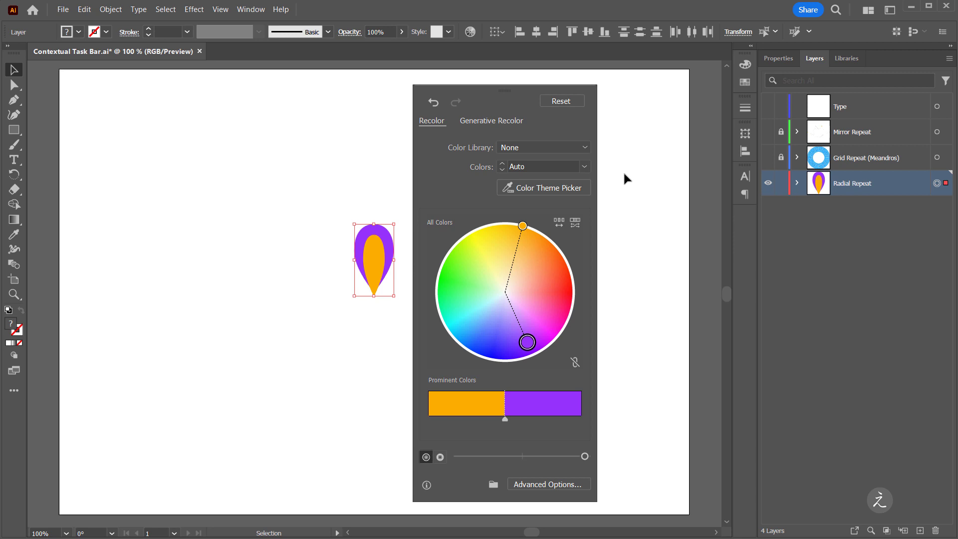
Revert the teardrop to its original blues, then group and ungroup its two paths
{"action": "left_click", "coordinate": [571, 101]}
{"action": "left_click", "coordinate": [657, 129]}
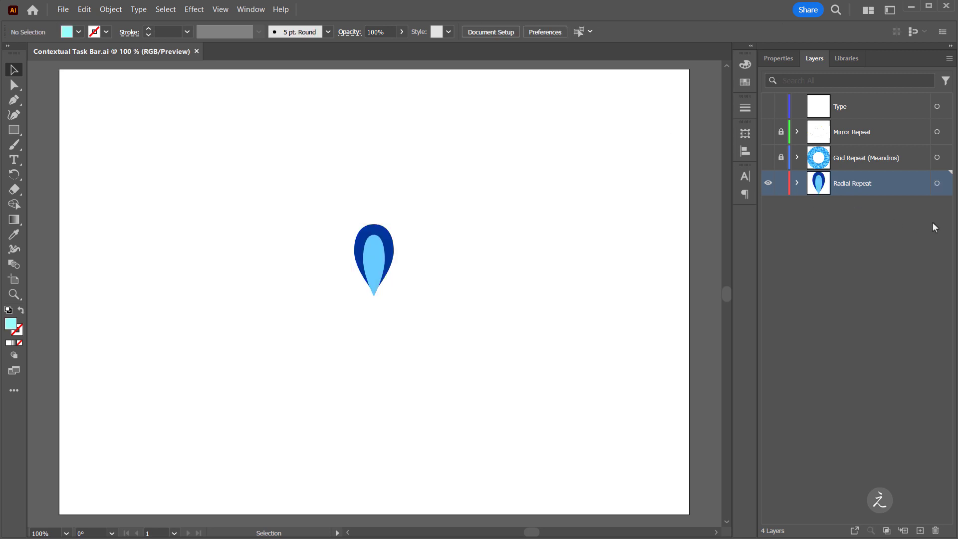
{"action": "left_click", "coordinate": [936, 183]}
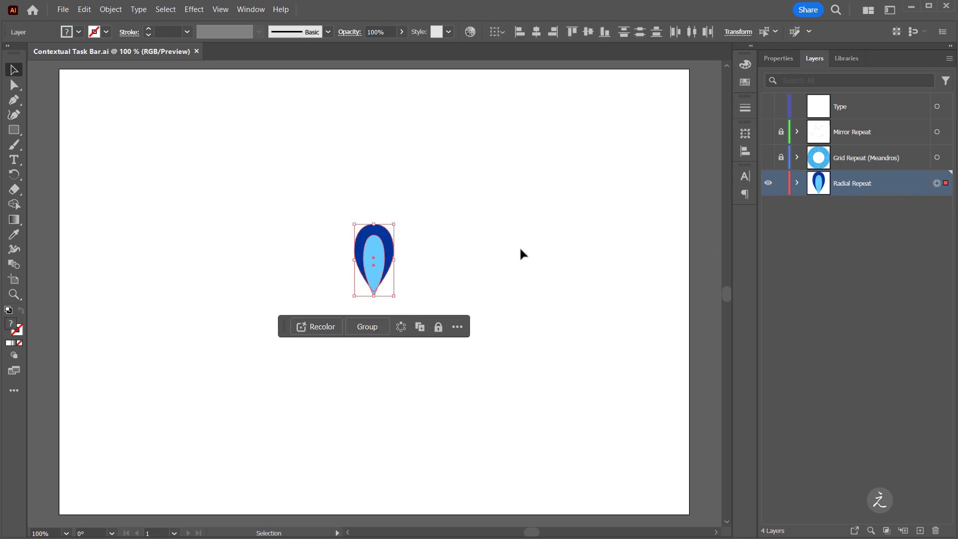
{"action": "left_click", "coordinate": [797, 183]}
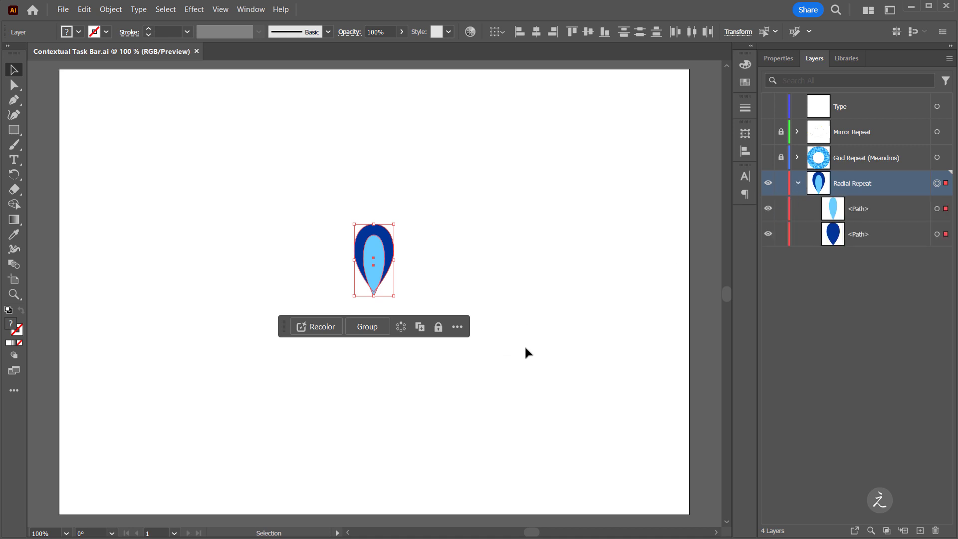
{"action": "left_click", "coordinate": [375, 329]}
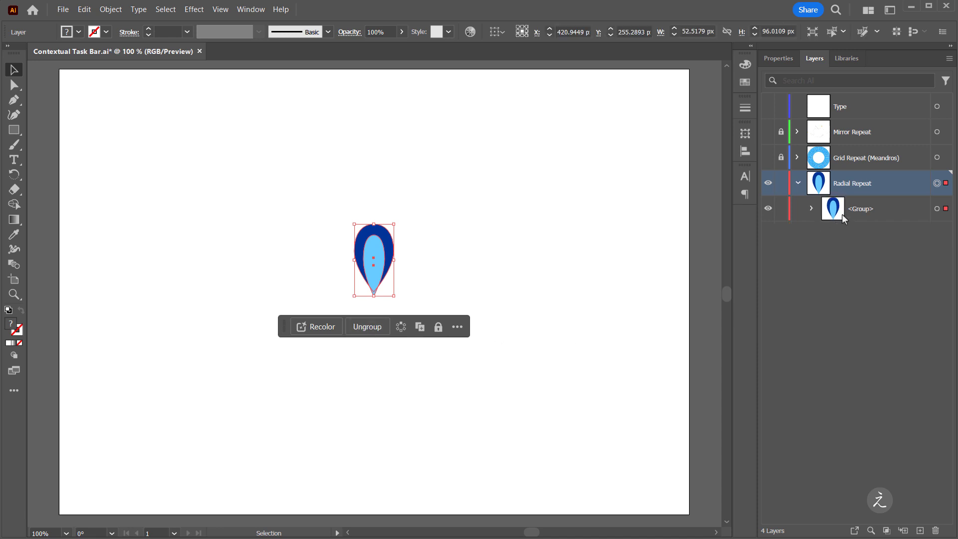
{"action": "left_click", "coordinate": [371, 332]}
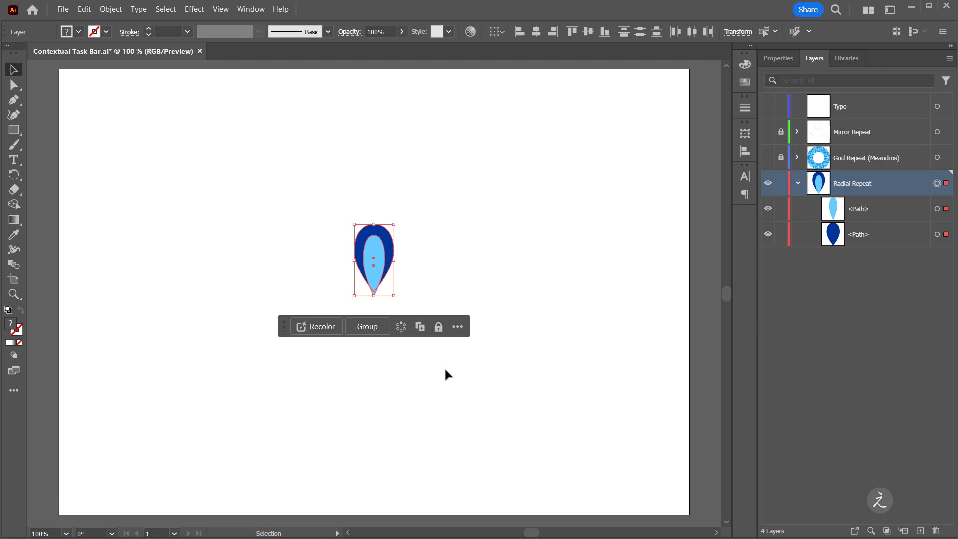
Apply a Radial repeat to the teardrop, try more petals, undo, and widen the radius
{"action": "left_click", "coordinate": [401, 327]}
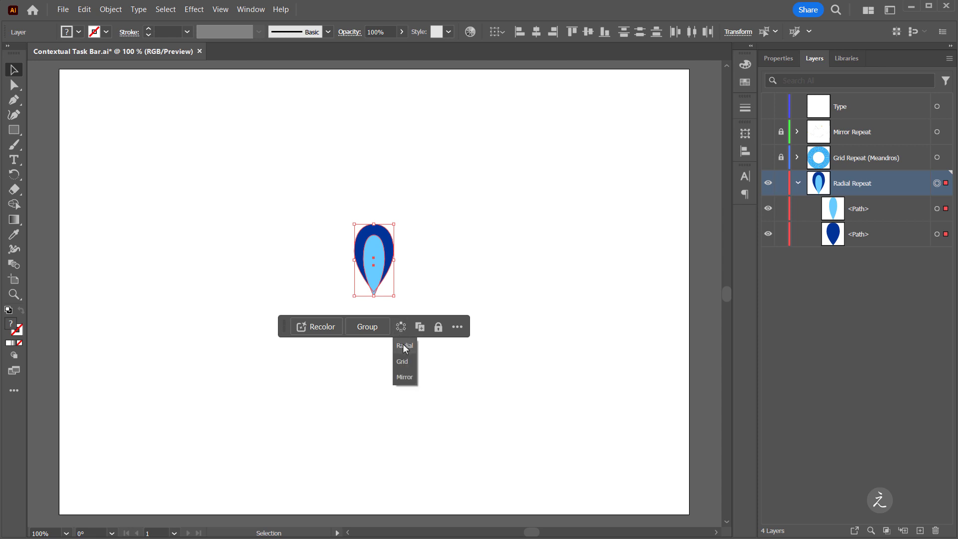
{"action": "left_click", "coordinate": [404, 345]}
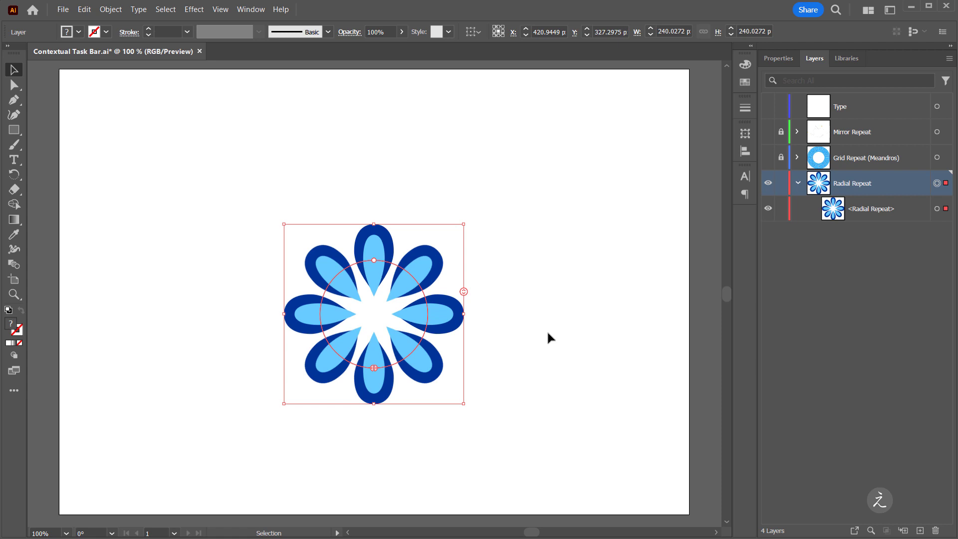
{"action": "left_click_drag", "start_coordinate": [465, 293], "coordinate": [492, 310]}
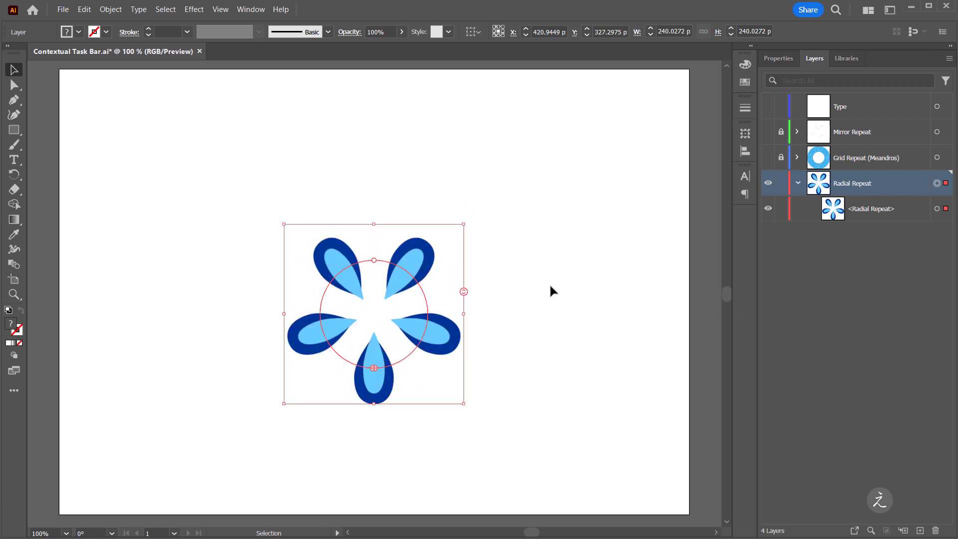
{"action": "key", "text": "ctrl+h"}
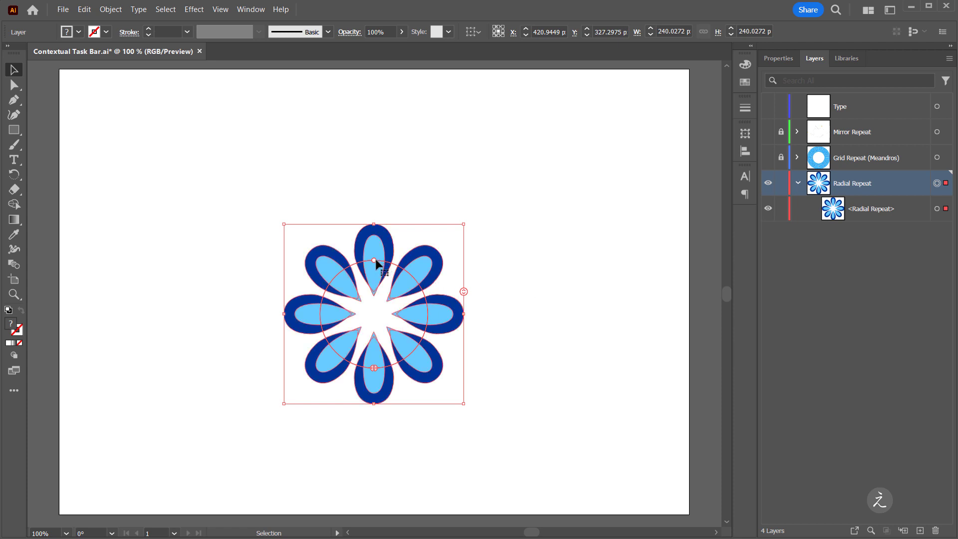
{"action": "mouse_move", "coordinate": [374, 260]}
{"action": "left_mouse_down"}
{"action": "mouse_move", "coordinate": [364, 181]}
{"action": "mouse_move", "coordinate": [329, 219]}
{"action": "mouse_move", "coordinate": [321, 253]}
{"action": "mouse_move", "coordinate": [343, 294]}
{"action": "mouse_move", "coordinate": [334, 251]}
{"action": "mouse_move", "coordinate": [342, 222]}
{"action": "mouse_move", "coordinate": [394, 210]}
{"action": "mouse_move", "coordinate": [388, 259]}
{"action": "left_mouse_up"}
Try removing part of the petal ring, undo it, and scale the radial repeat to about 290 px
{"action": "left_click", "coordinate": [557, 271]}
{"action": "key", "text": "ctrl+z"}
{"action": "left_click_drag", "start_coordinate": [376, 369], "coordinate": [451, 228]}
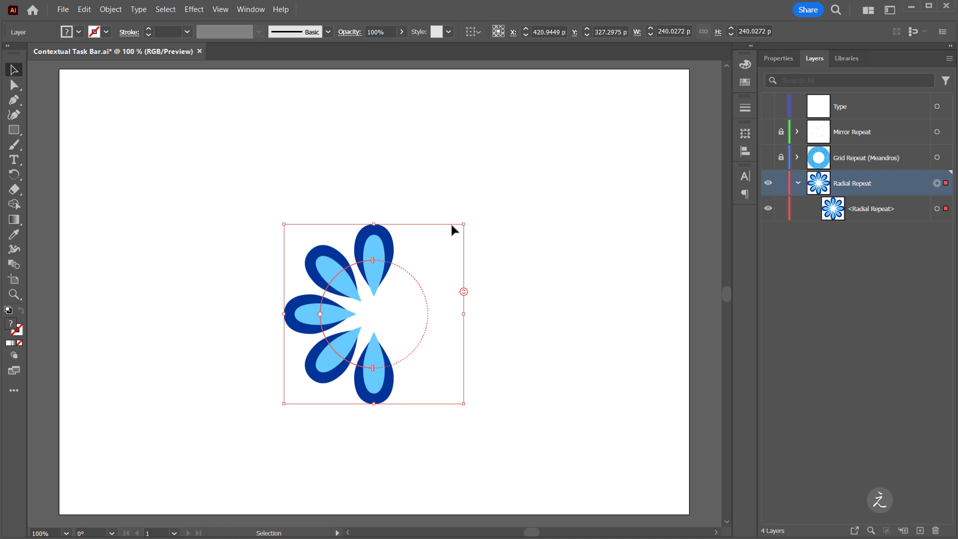
{"action": "key", "text": "ctrl+z"}
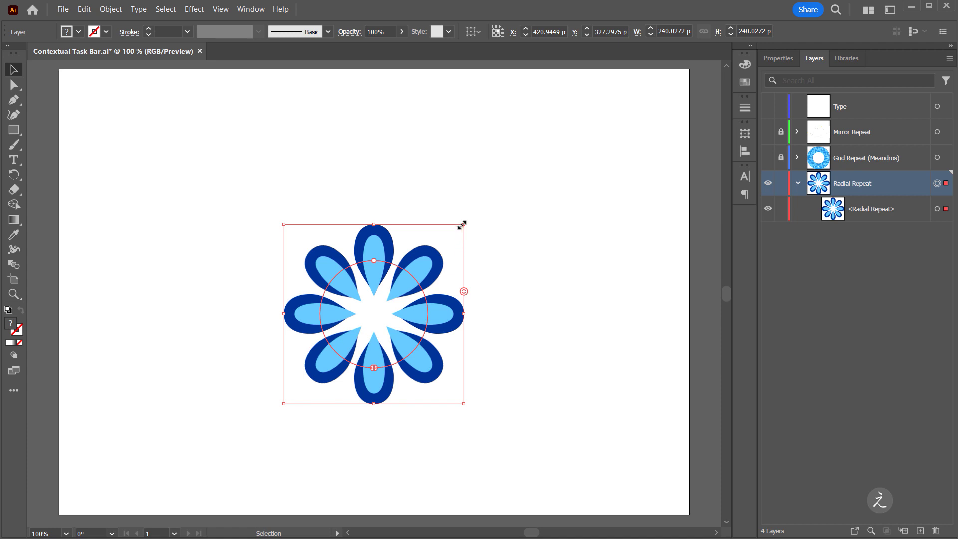
{"action": "left_click_drag", "start_coordinate": [461, 225], "coordinate": [532, 186]}
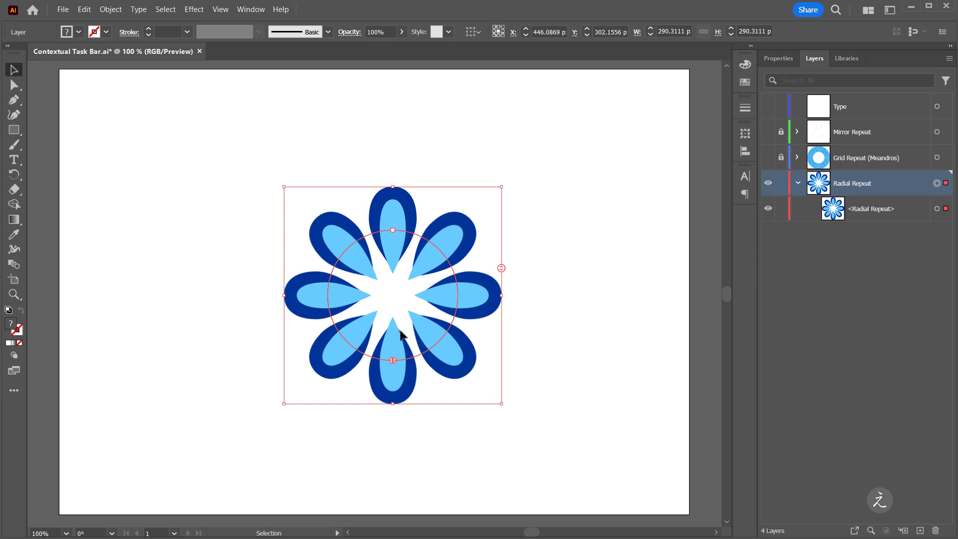
Isolate one petal of the radial repeat and flatten it so all petals become slimmer
{"action": "double_click", "coordinate": [439, 292]}
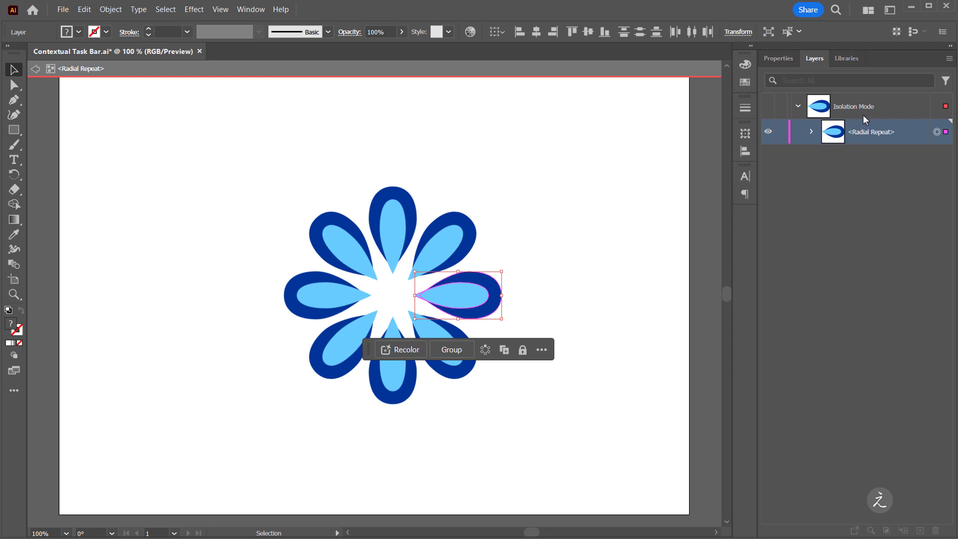
{"action": "left_click", "coordinate": [810, 132]}
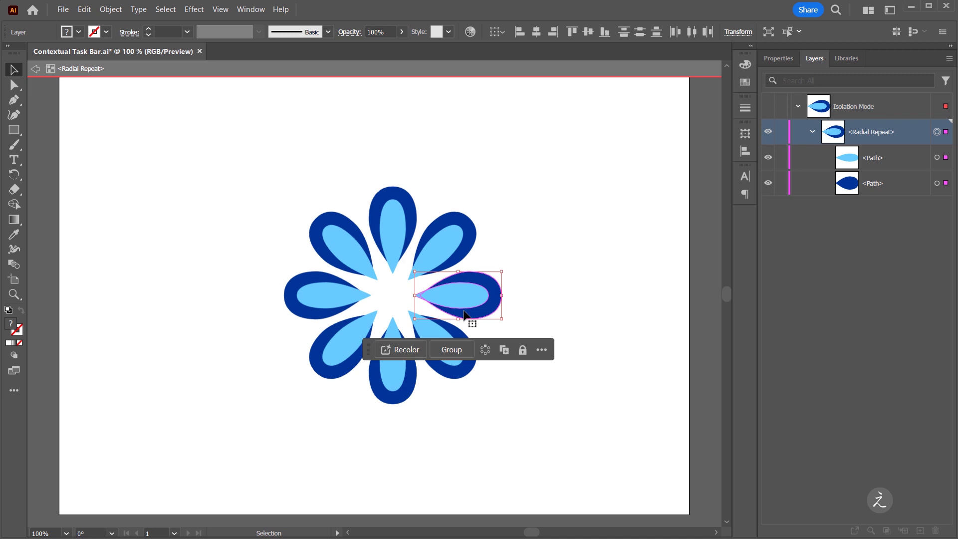
{"action": "left_click_drag", "start_coordinate": [459, 318], "coordinate": [499, 316]}
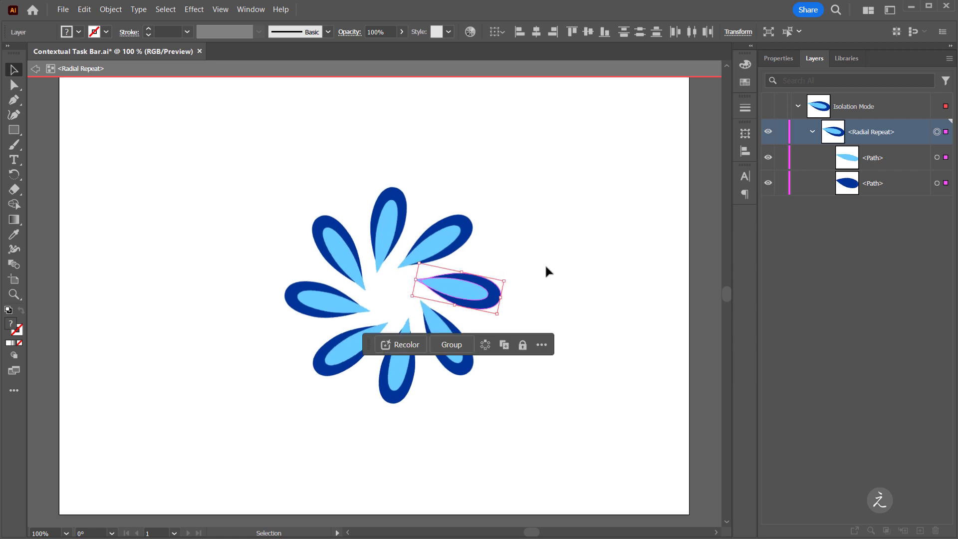
Convert the tip anchors of the inner and outer petal paths to sharp corners
{"action": "left_click", "coordinate": [936, 157]}
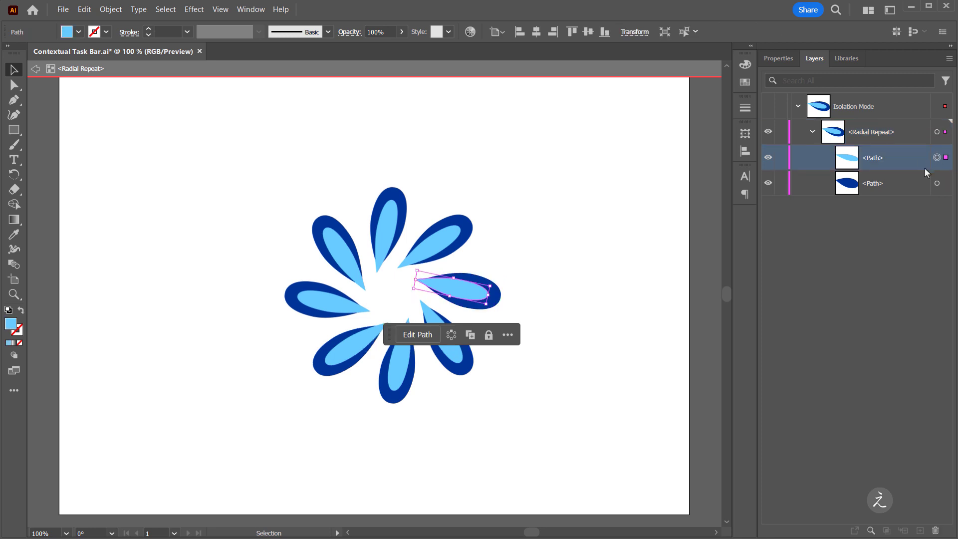
{"action": "left_click", "coordinate": [418, 334]}
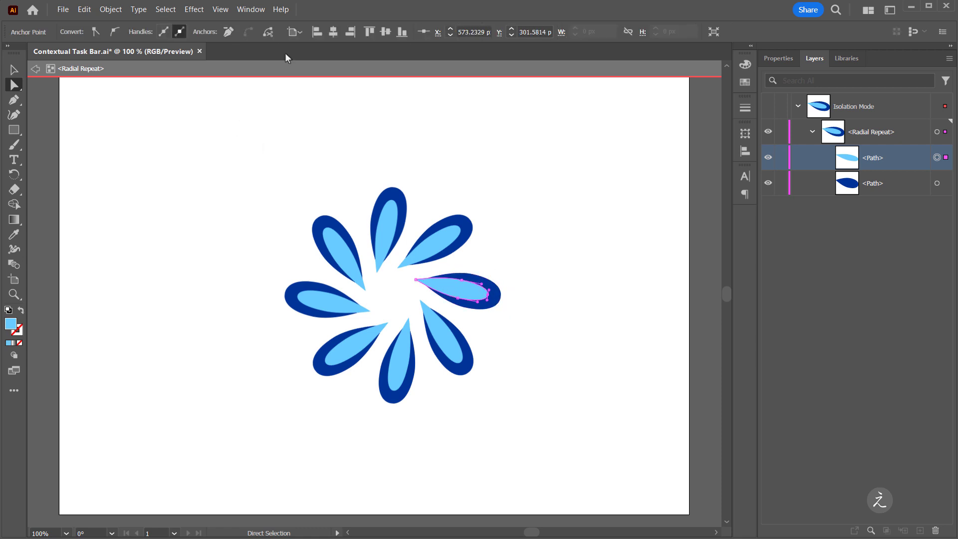
{"action": "left_click", "coordinate": [94, 32]}
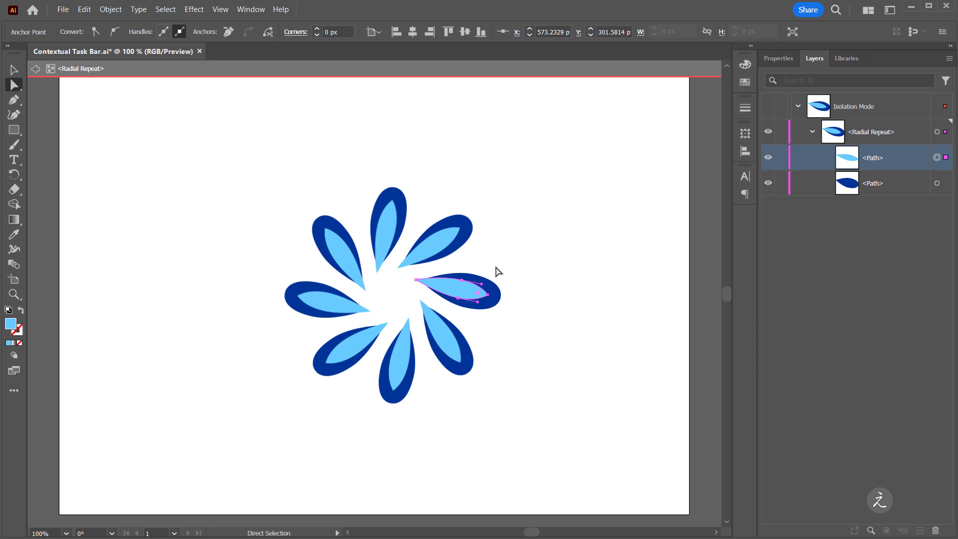
{"action": "left_click", "coordinate": [936, 183]}
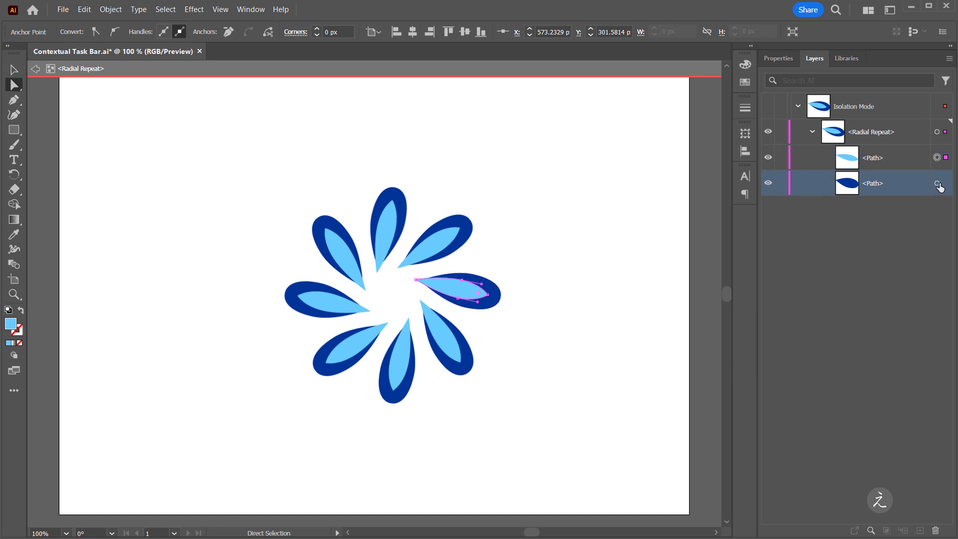
{"action": "left_click", "coordinate": [500, 298]}
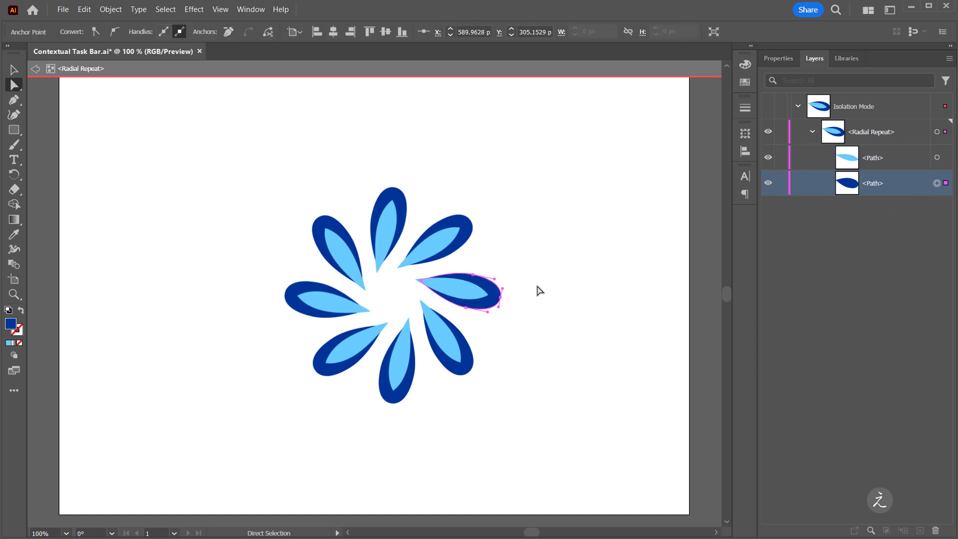
{"action": "left_click", "coordinate": [95, 32]}
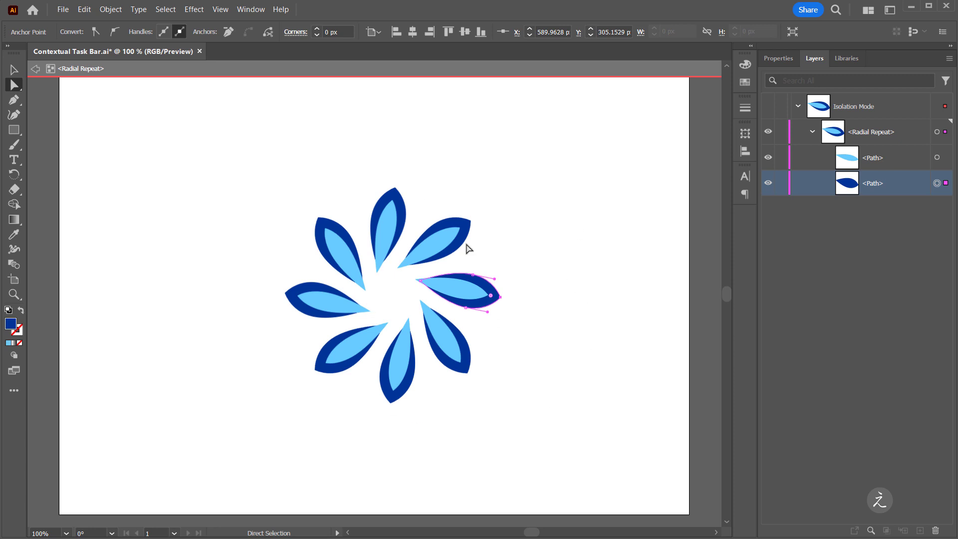
Draw a small circle at a petal tip with the Ellipse tool and fill it magenta
{"action": "left_click", "coordinate": [510, 167]}
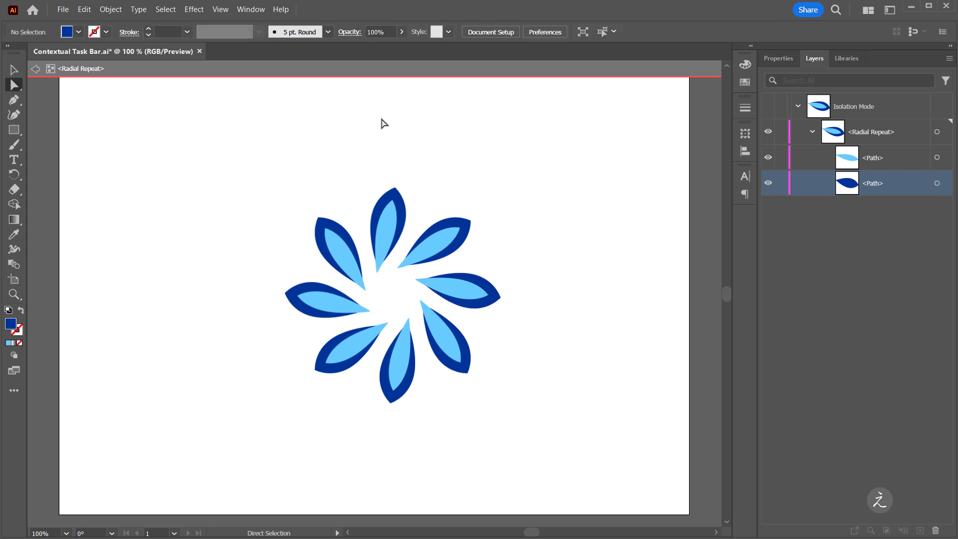
{"action": "left_click_drag", "start_coordinate": [14, 130], "coordinate": [70, 144]}
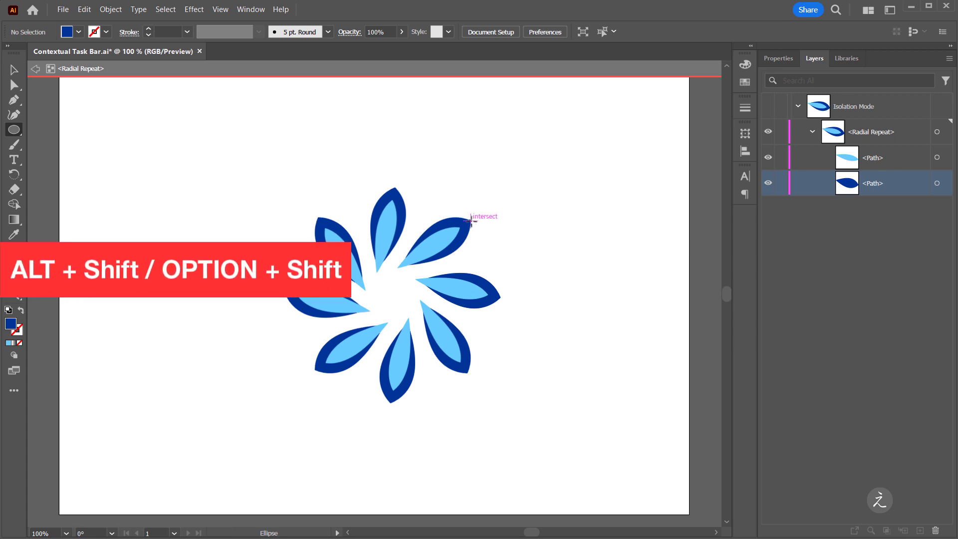
{"action": "left_click_drag", "start_coordinate": [470, 220], "coordinate": [479, 229]}
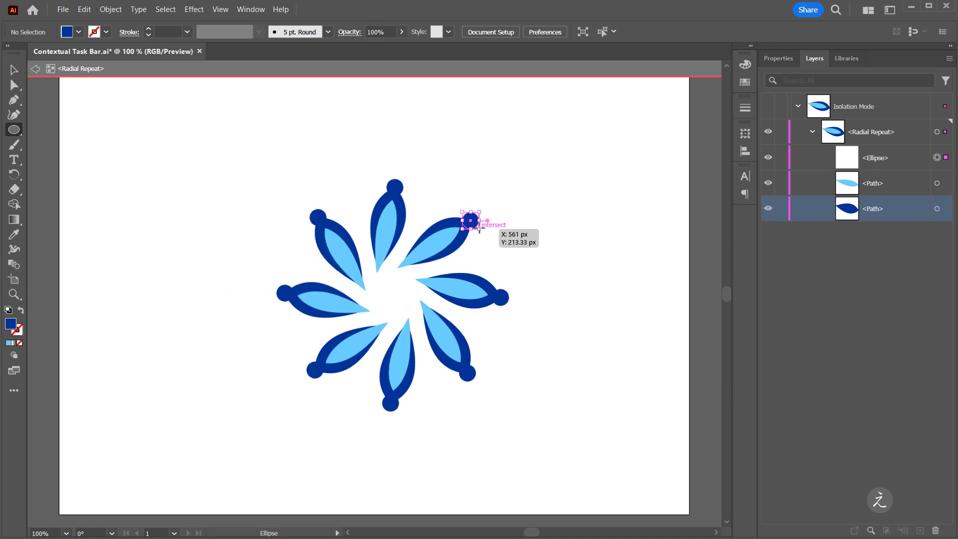
{"action": "left_click", "coordinate": [745, 82]}
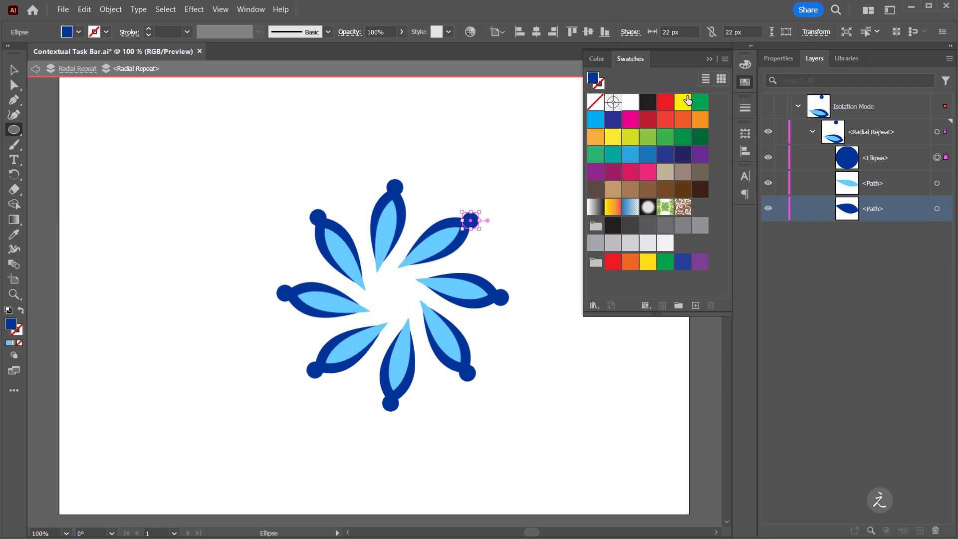
{"action": "left_click", "coordinate": [632, 123]}
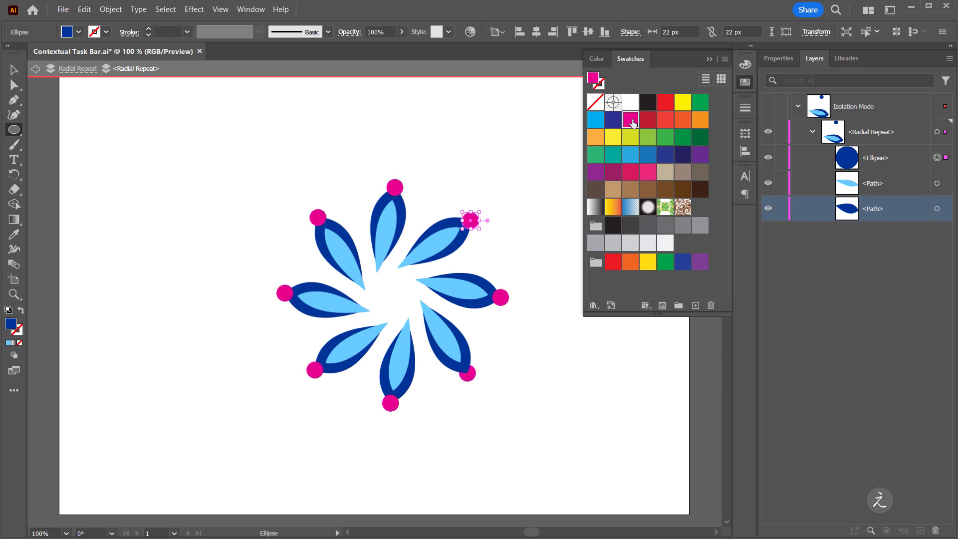
{"action": "left_click", "coordinate": [709, 59]}
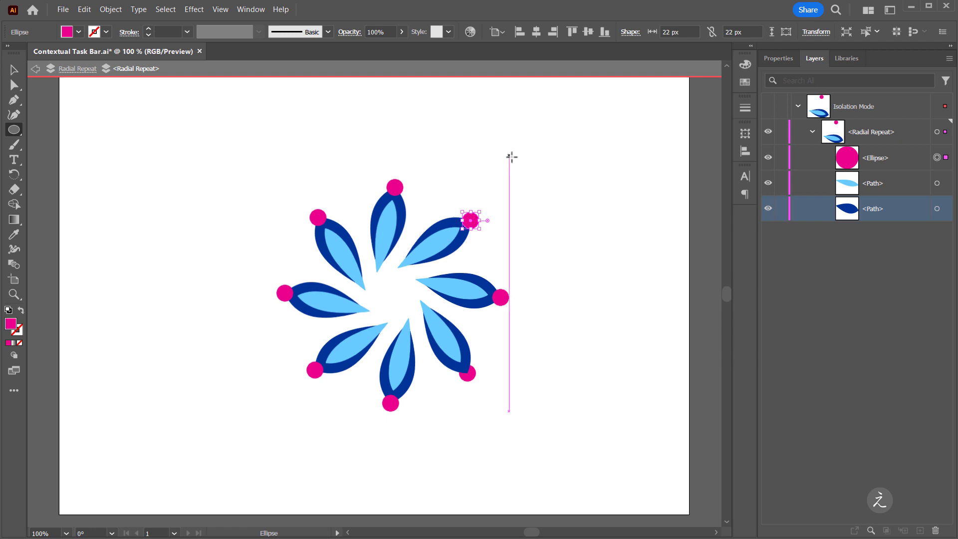
Exit isolation, then drag the Meandros ring's right, top-left and bottom-left anchors into a triangle
{"action": "left_click", "coordinate": [35, 70]}
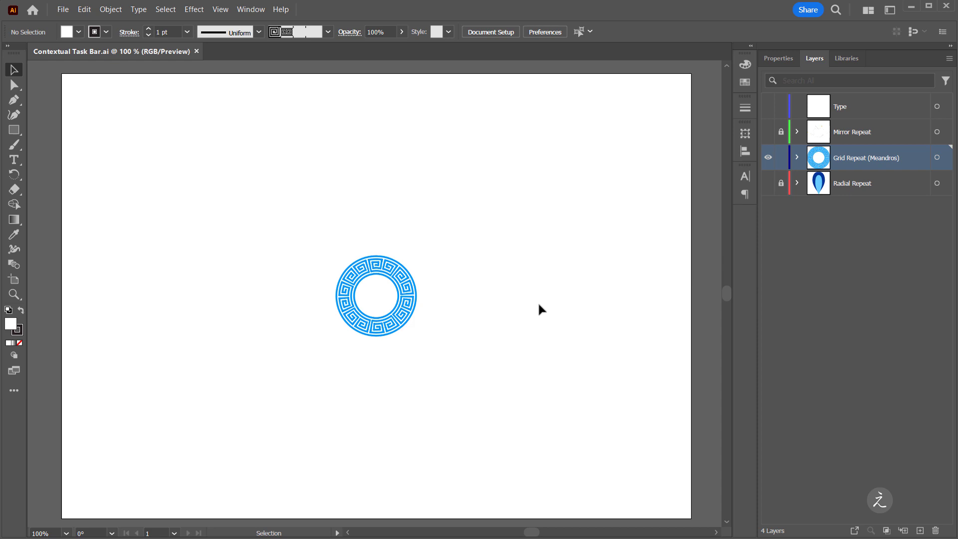
{"action": "left_click", "coordinate": [936, 158]}
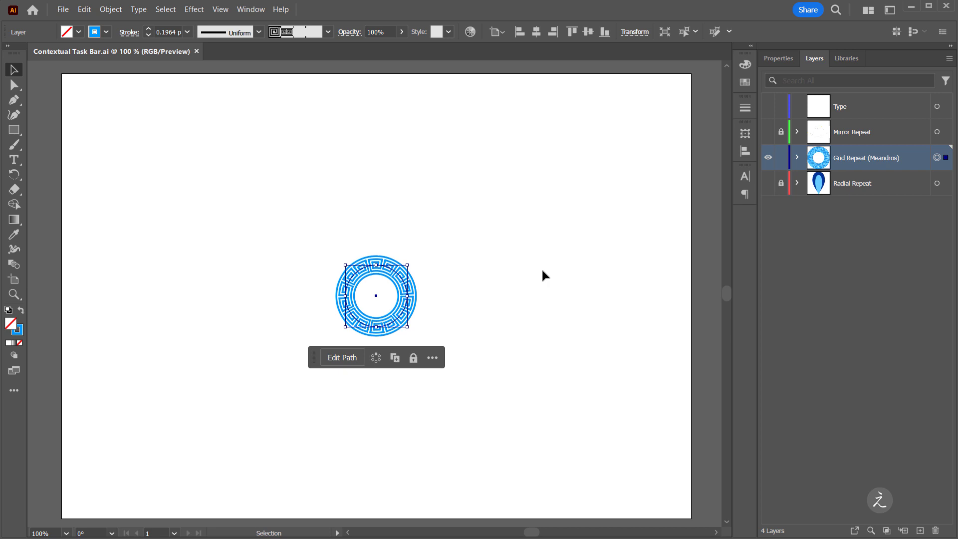
{"action": "left_click", "coordinate": [344, 359]}
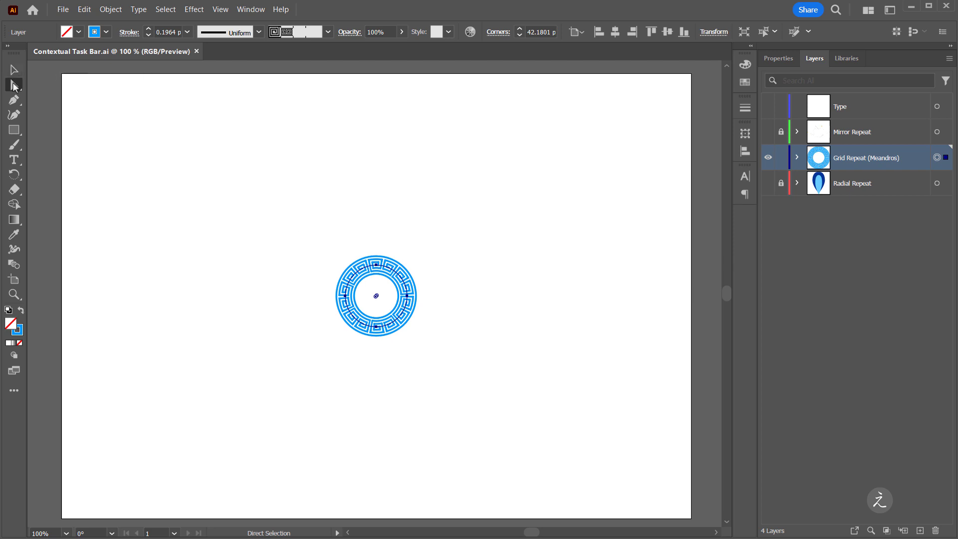
{"action": "left_click", "coordinate": [407, 297]}
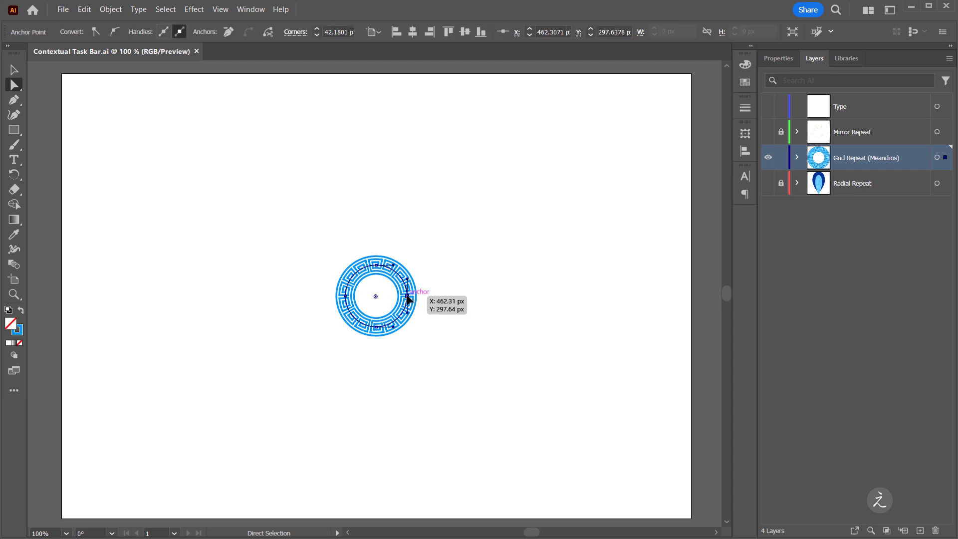
{"action": "left_click_drag", "start_coordinate": [408, 298], "coordinate": [511, 299]}
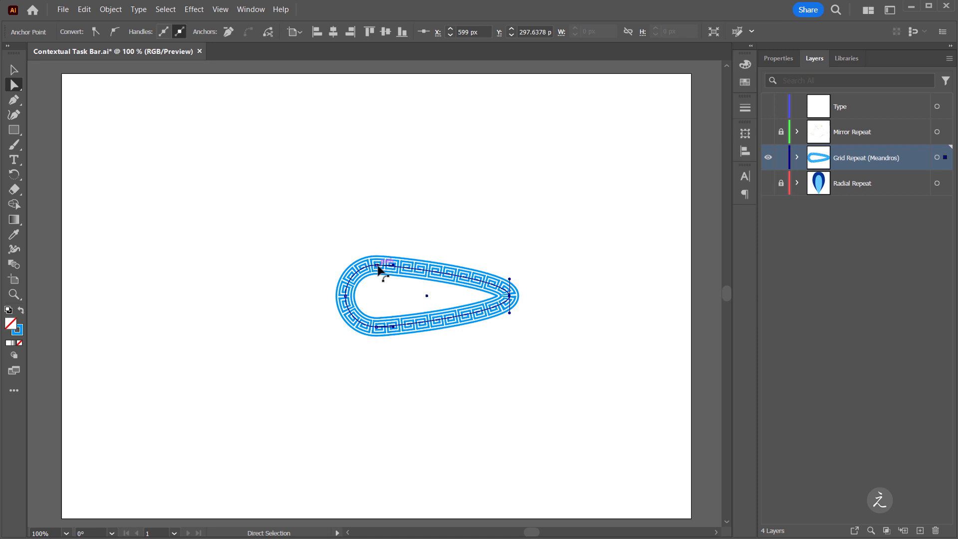
{"action": "left_click_drag", "start_coordinate": [378, 266], "coordinate": [378, 179]}
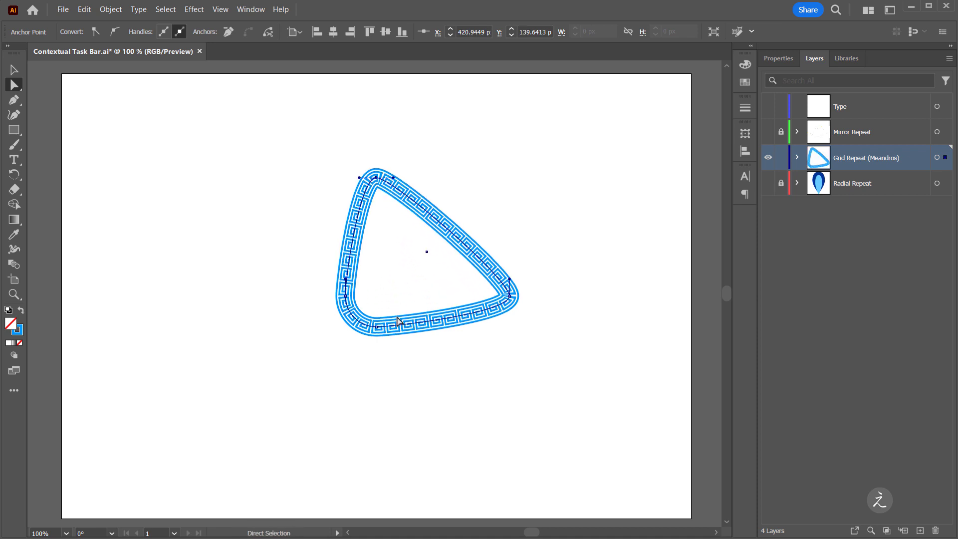
{"action": "left_click_drag", "start_coordinate": [374, 328], "coordinate": [376, 408]}
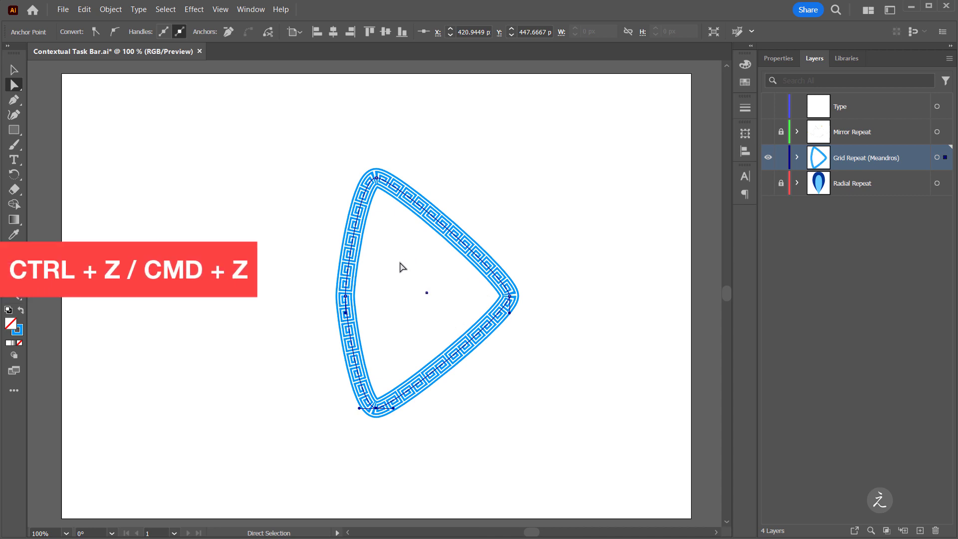
Undo the Meandros ring back to a circle and apply a Grid repeat to it
{"action": "key", "text": "ctrl"}
{"action": "key", "text": "ctrl+z"}
{"action": "key", "text": "ctrl+z"}
{"action": "key", "text": "ctrl+z"}
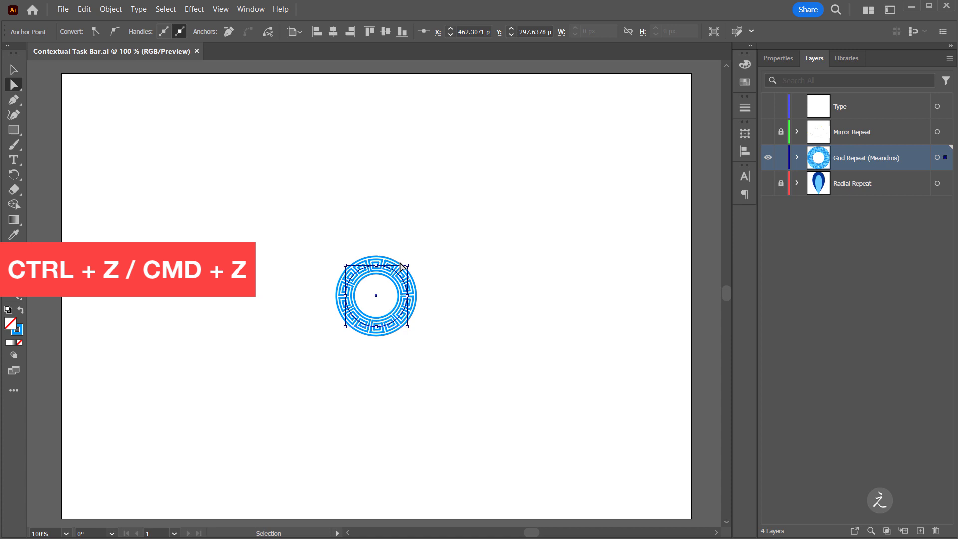
{"action": "key", "text": "v"}
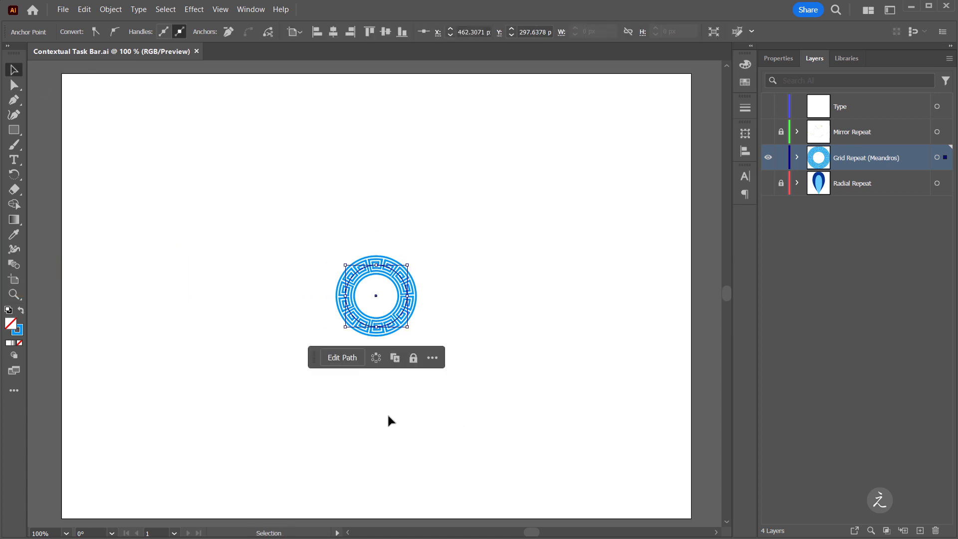
{"action": "left_click", "coordinate": [378, 363]}
{"action": "left_click", "coordinate": [381, 391]}
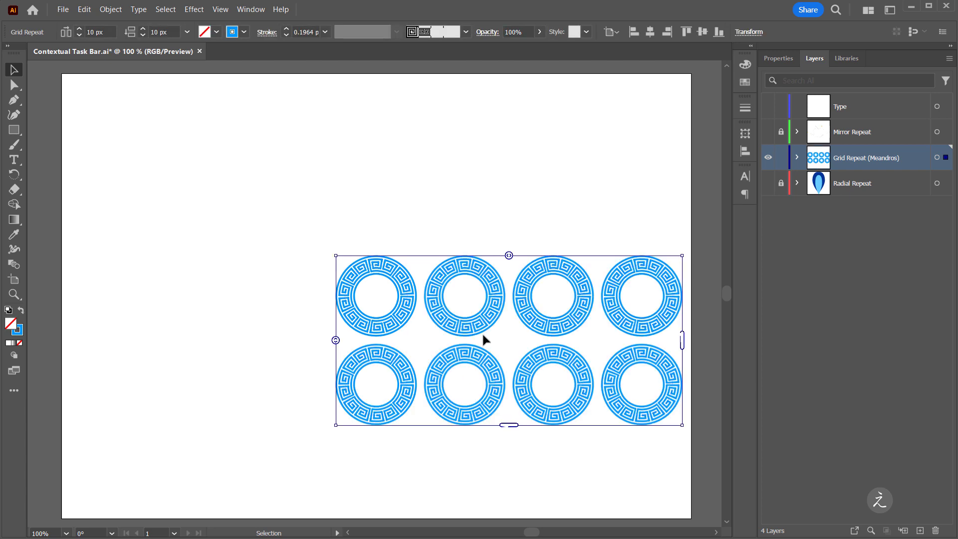
Move the grid up-left and extend it to three rows and more columns
{"action": "left_click_drag", "start_coordinate": [474, 331], "coordinate": [331, 283]}
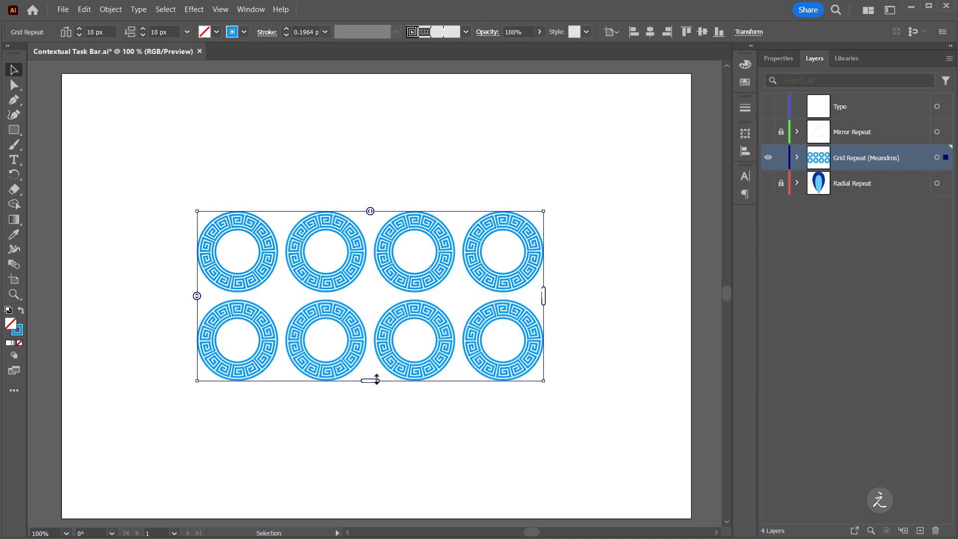
{"action": "left_click_drag", "start_coordinate": [373, 380], "coordinate": [394, 458]}
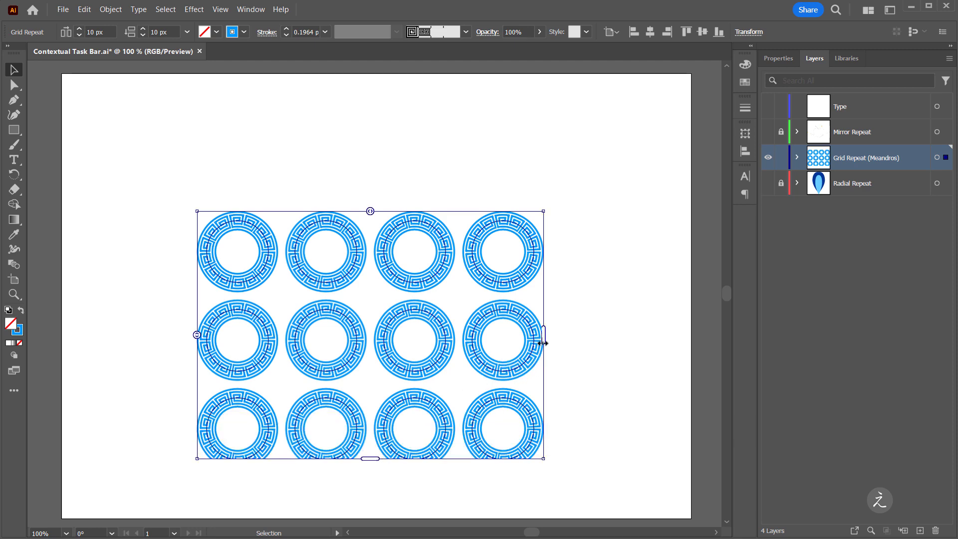
{"action": "left_click_drag", "start_coordinate": [543, 336], "coordinate": [618, 333]}
Move the Meandros grid up-left, shrink its area, and widen horizontal and vertical ring spacing
{"action": "left_click_drag", "start_coordinate": [480, 330], "coordinate": [448, 293]}
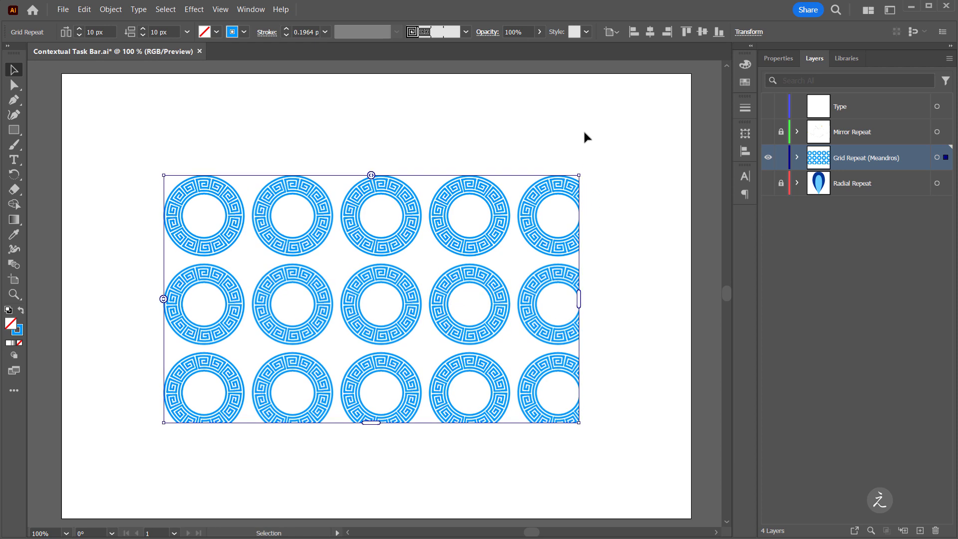
{"action": "left_click_drag", "start_coordinate": [579, 175], "coordinate": [592, 160]}
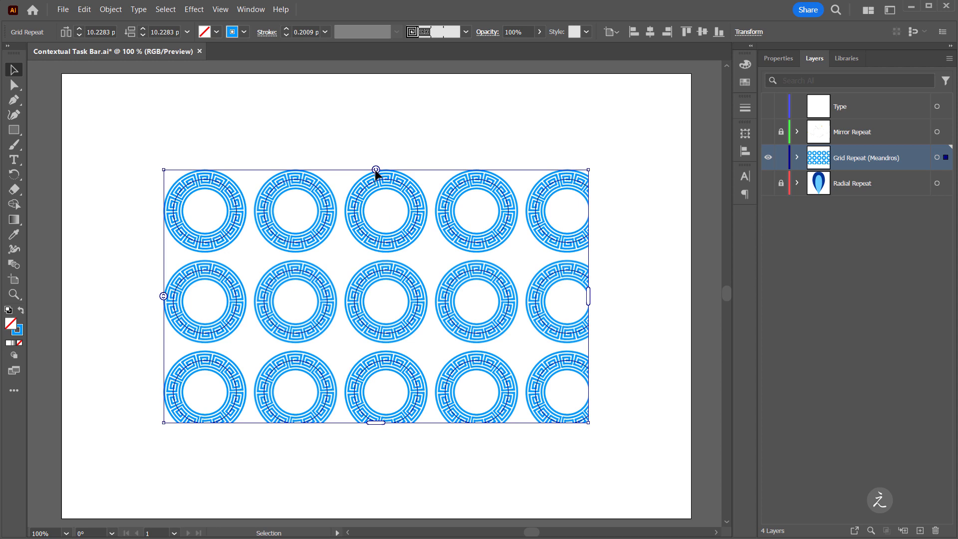
{"action": "mouse_move", "coordinate": [377, 171]}
{"action": "left_mouse_down"}
{"action": "mouse_move", "coordinate": [438, 171]}
{"action": "mouse_move", "coordinate": [387, 177]}
{"action": "left_mouse_up"}
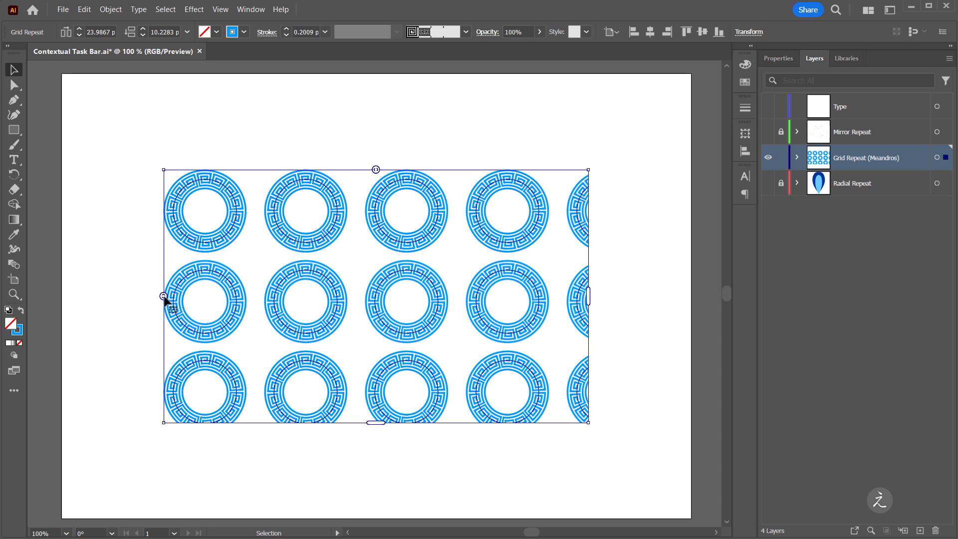
{"action": "mouse_move", "coordinate": [165, 298]}
{"action": "left_mouse_down"}
{"action": "mouse_move", "coordinate": [172, 275]}
{"action": "mouse_move", "coordinate": [169, 313]}
{"action": "left_mouse_up"}
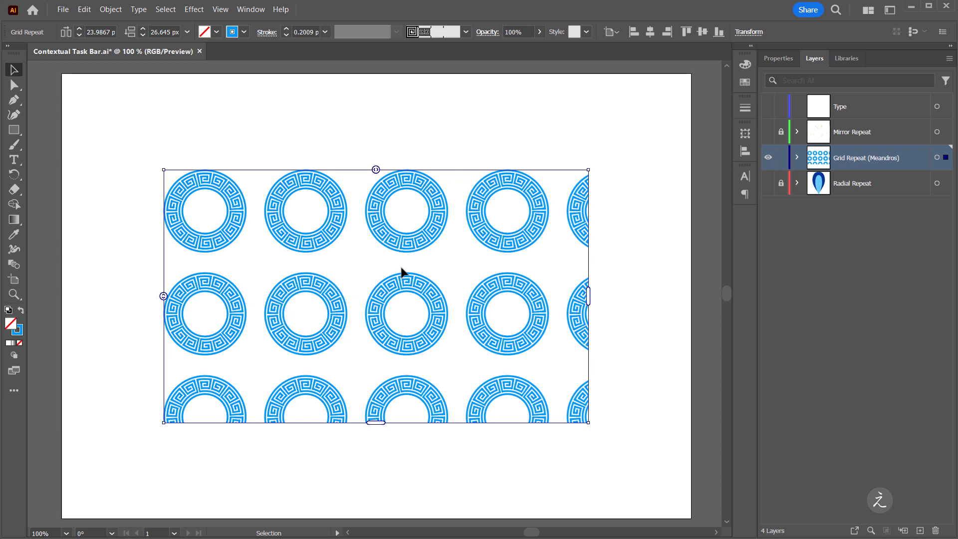
Draw a Pen curve from the heart's top notch to its bottom tip, tracing the left half
{"action": "left_click", "coordinate": [777, 60]}
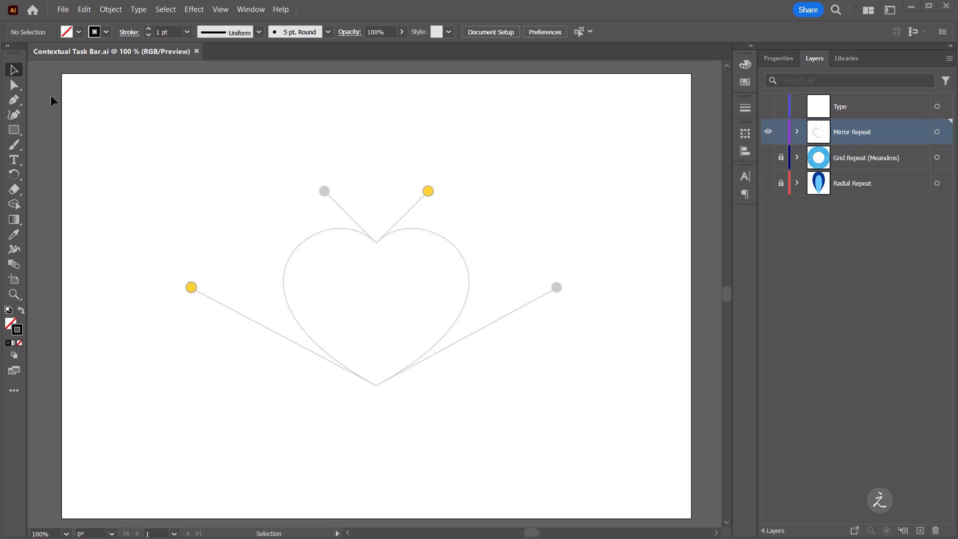
{"action": "left_click", "coordinate": [14, 100]}
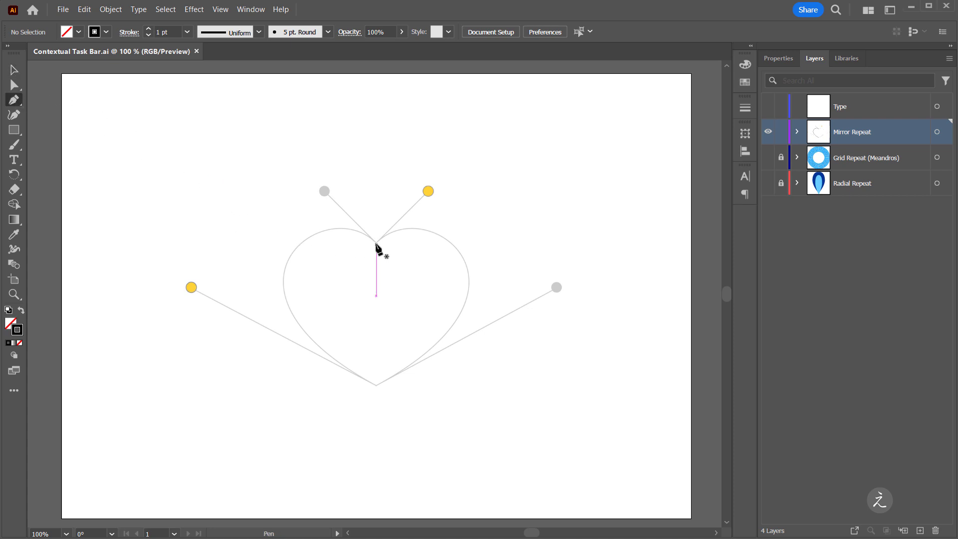
{"action": "left_click_drag", "start_coordinate": [377, 242], "coordinate": [325, 193]}
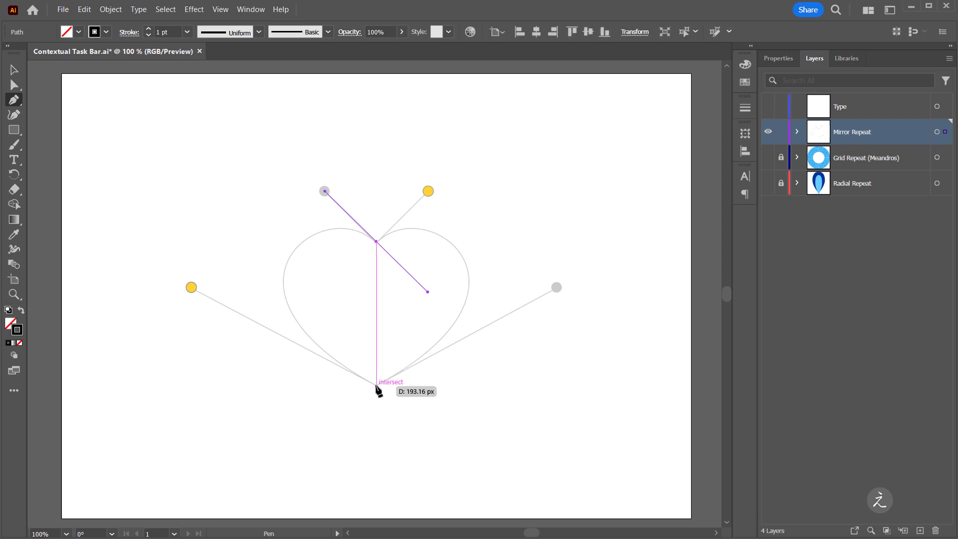
{"action": "left_click_drag", "start_coordinate": [377, 385], "coordinate": [555, 482]}
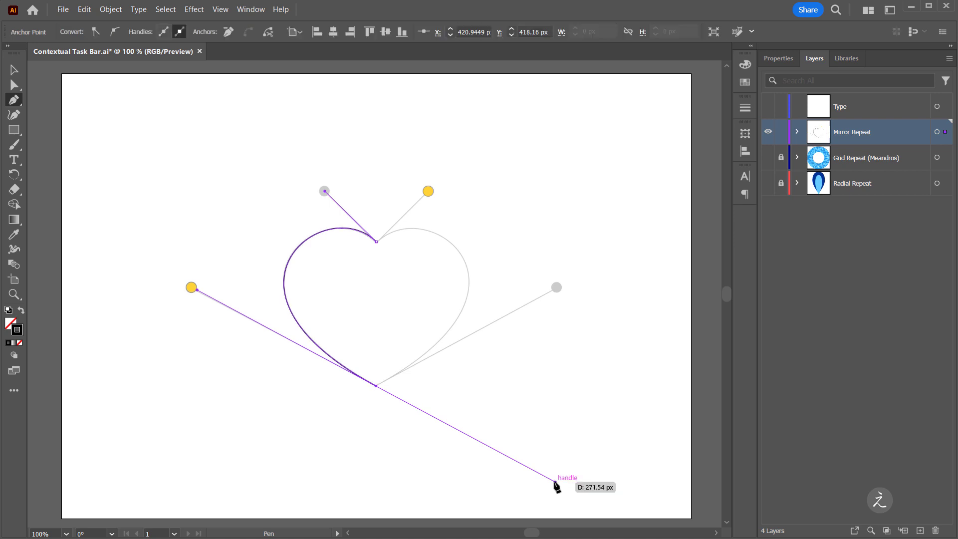
{"action": "left_click", "coordinate": [14, 70]}
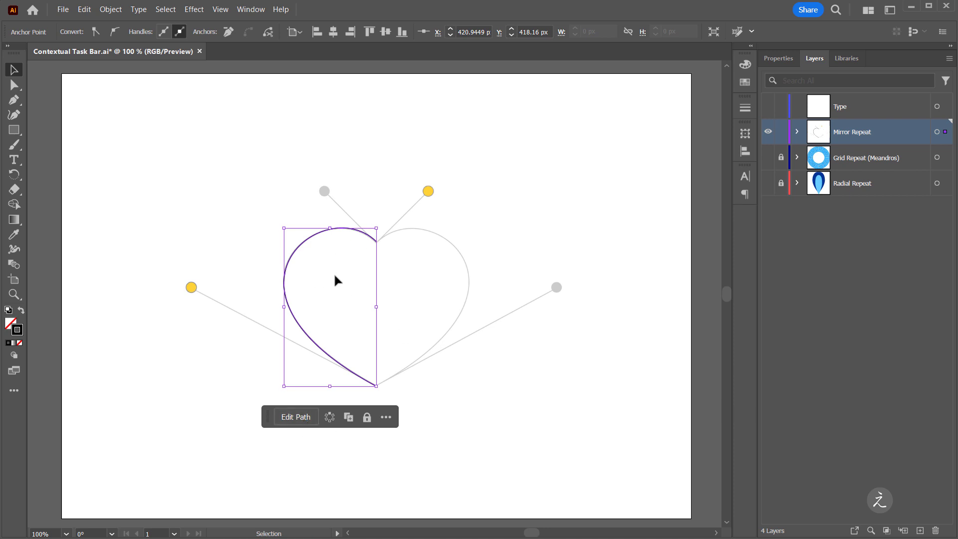
Apply a Mirror repeat to the half-heart path and adjust the mirror axis position
{"action": "left_click", "coordinate": [331, 417]}
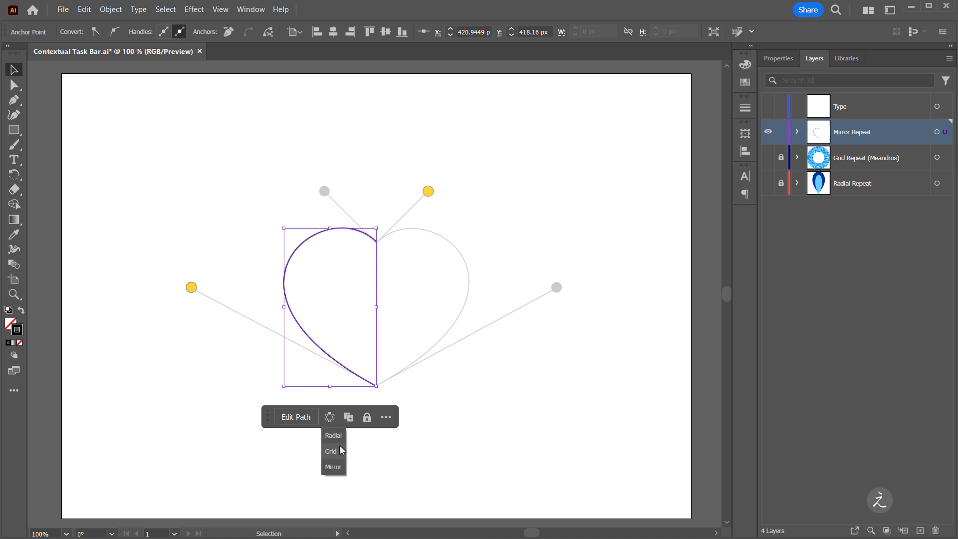
{"action": "left_click", "coordinate": [333, 466]}
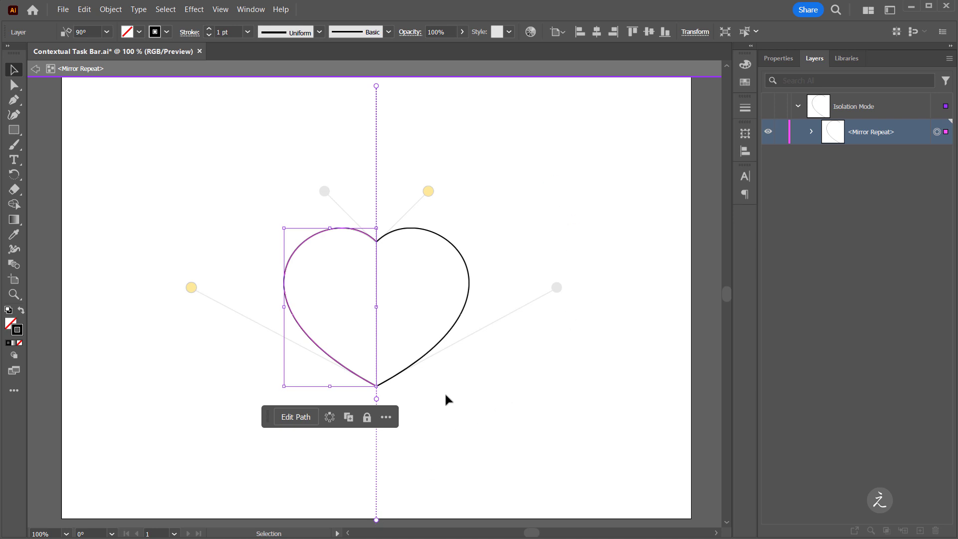
{"action": "left_click_drag", "start_coordinate": [376, 86], "coordinate": [387, 122]}
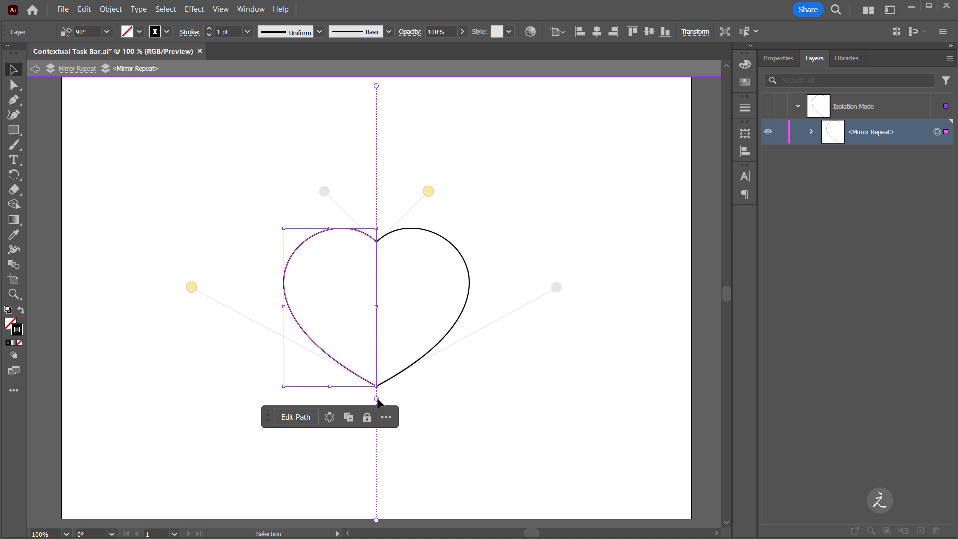
{"action": "left_click_drag", "start_coordinate": [377, 401], "coordinate": [376, 382]}
Leave isolation mode, nudge the heart slightly up and right, then re-enter its isolation mode
{"action": "double_click", "coordinate": [567, 161]}
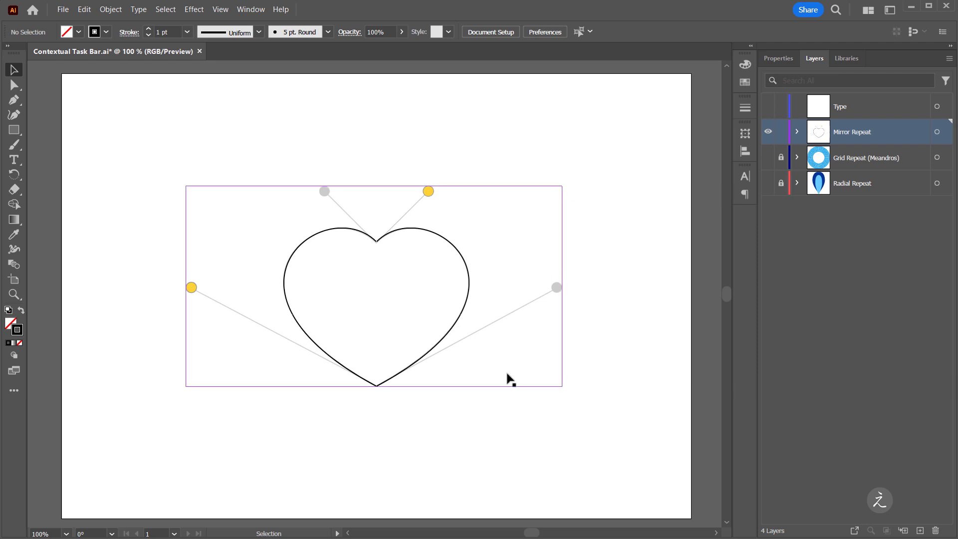
{"action": "mouse_move", "coordinate": [410, 371]}
{"action": "left_mouse_down"}
{"action": "mouse_move", "coordinate": [448, 373]}
{"action": "mouse_move", "coordinate": [415, 368]}
{"action": "left_mouse_up"}
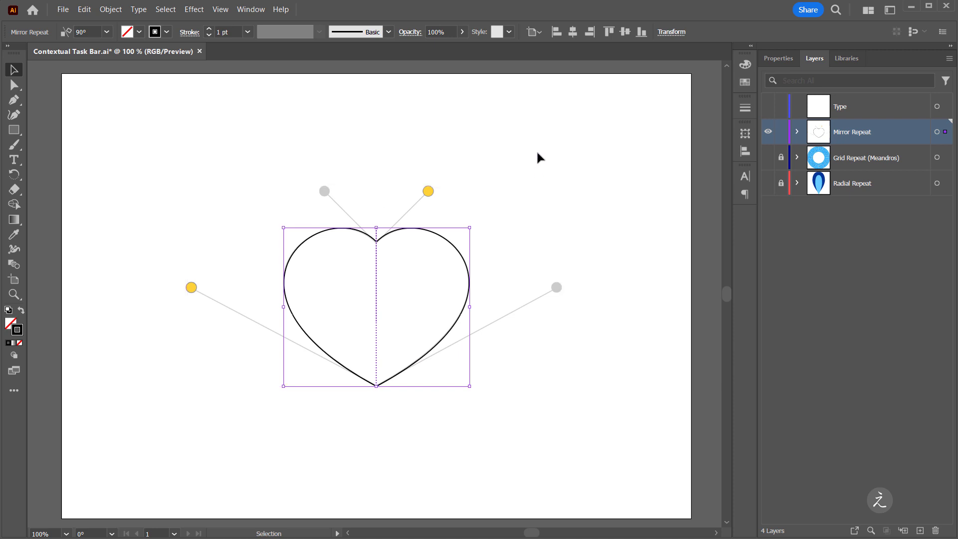
{"action": "double_click", "coordinate": [405, 371]}
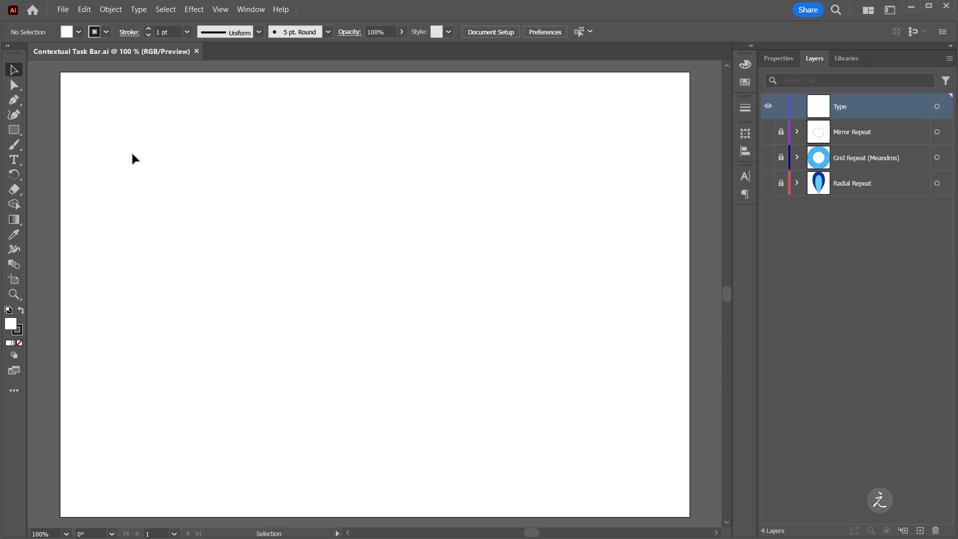
Place a text line at the artboard centre reading 'Lorem ipsum asdasdsadasdsadsadasd'
{"action": "left_click", "coordinate": [22, 160]}
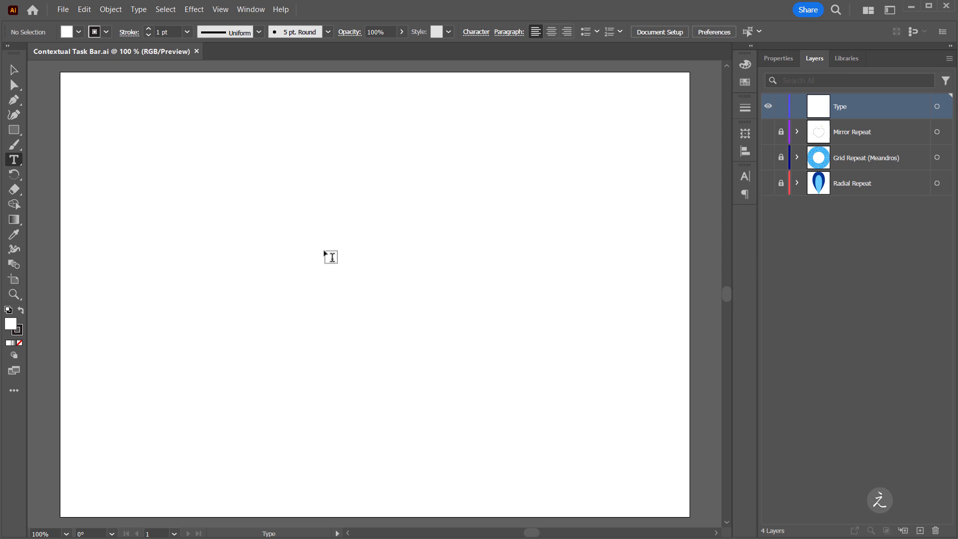
{"action": "left_click", "coordinate": [333, 255]}
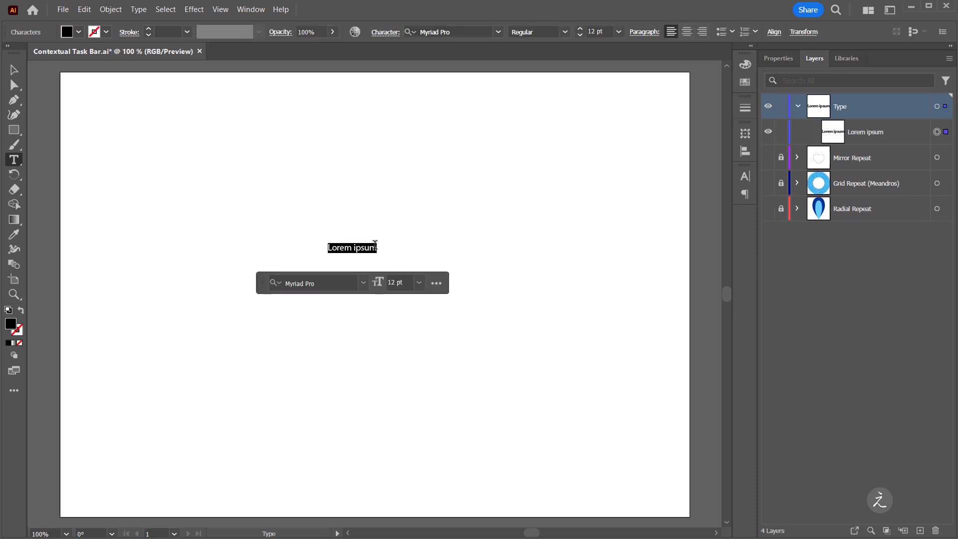
{"action": "left_click", "coordinate": [375, 245]}
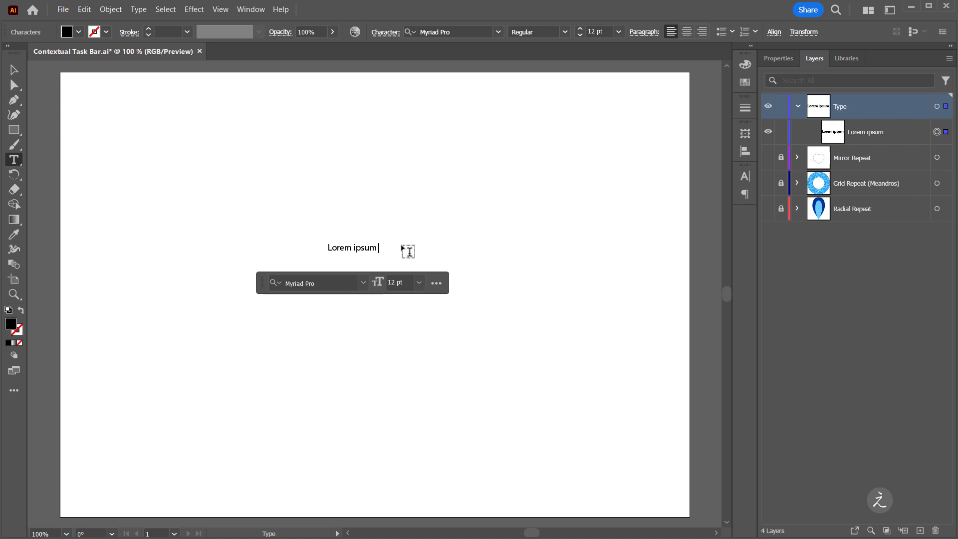
{"action": "type", "text": "asdasdsadasdsadsadasd"}
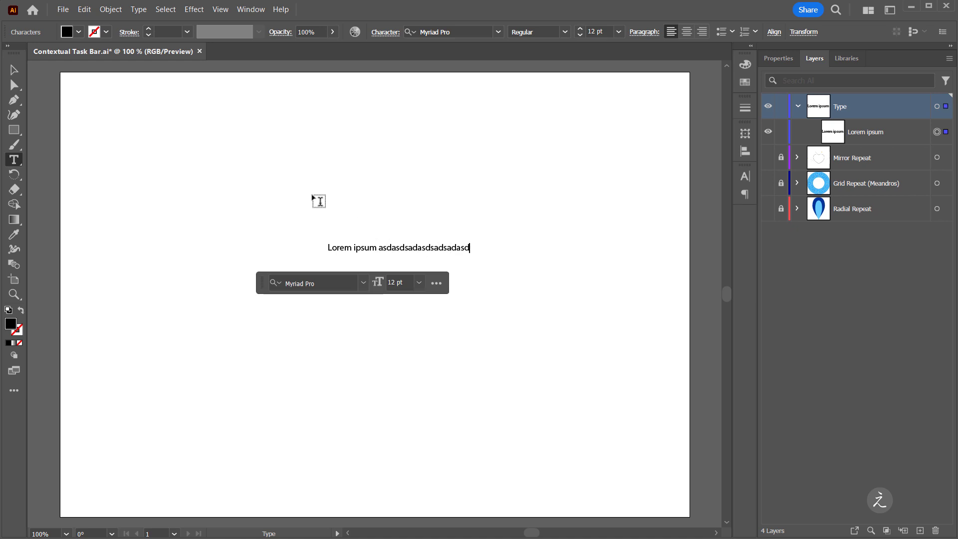
{"action": "left_click", "coordinate": [15, 71]}
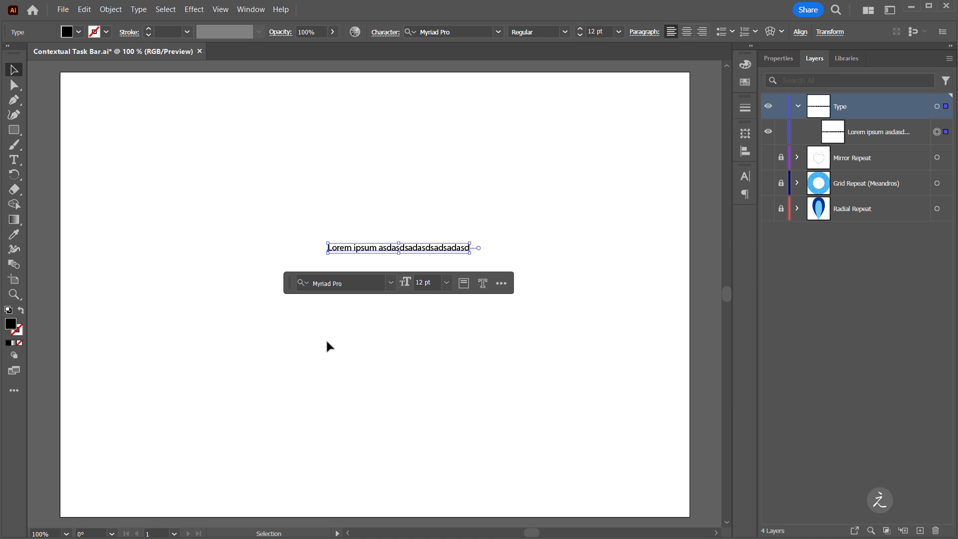
Move the task bar above the text and change the font from 12 pt Myriad Pro to Montserrat Medium 18 pt
{"action": "left_click_drag", "start_coordinate": [288, 289], "coordinate": [289, 108]}
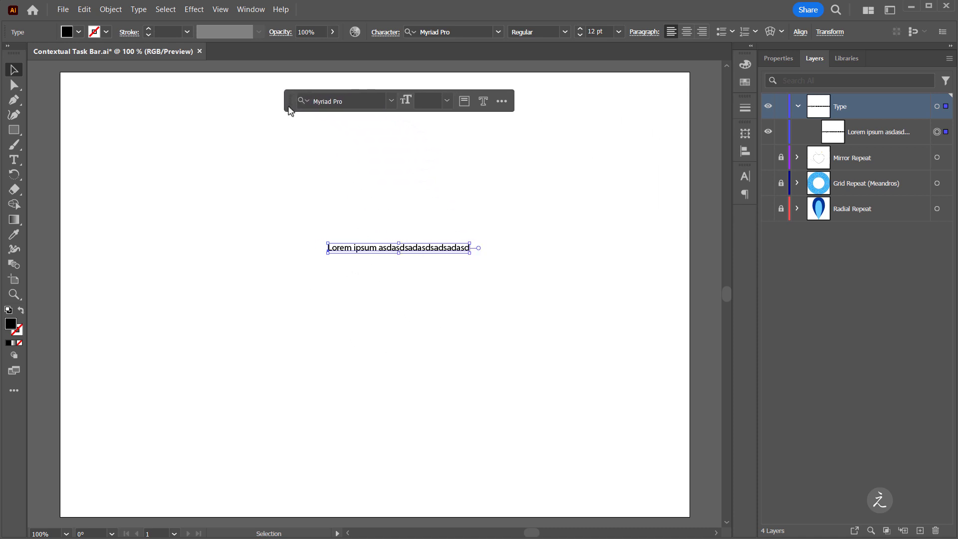
{"action": "left_click", "coordinate": [351, 102]}
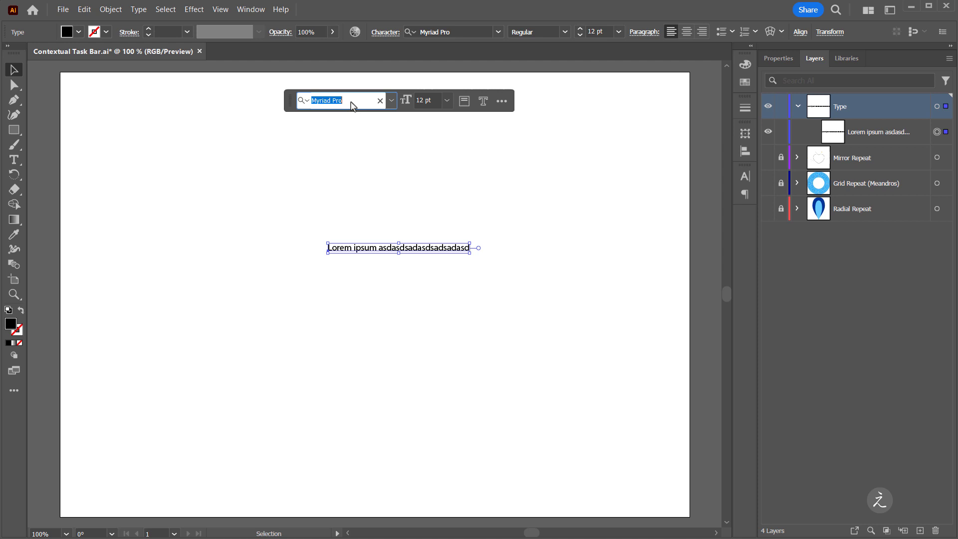
{"action": "type", "text": "mont"}
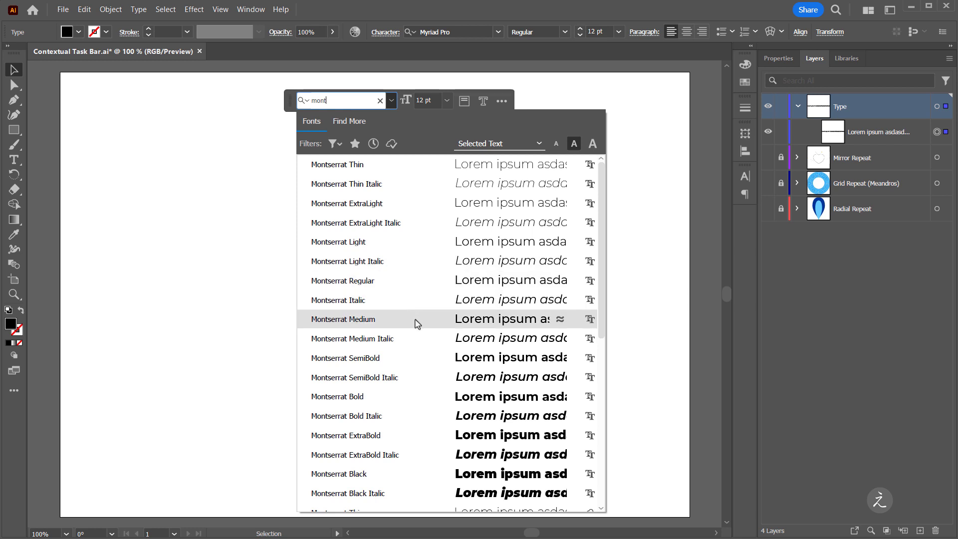
{"action": "left_click", "coordinate": [416, 320]}
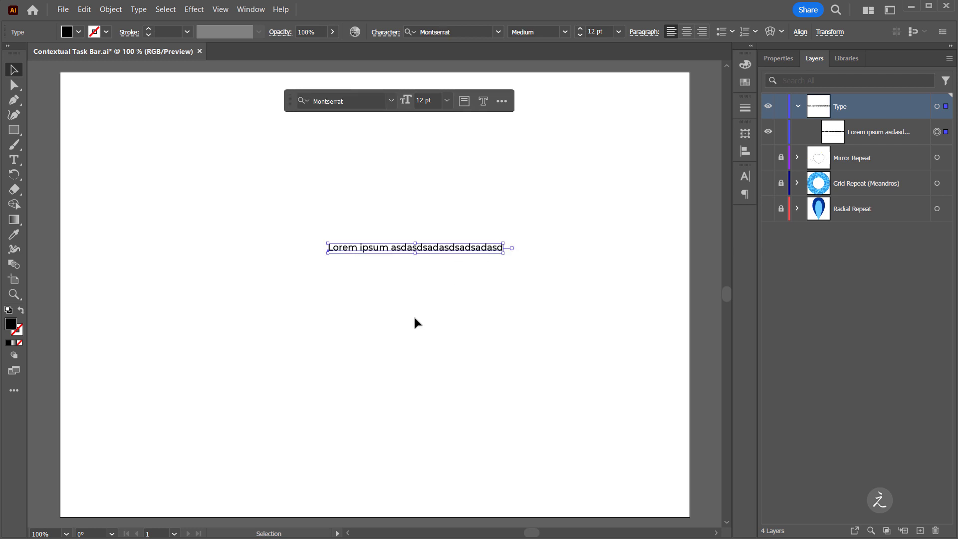
{"action": "left_click", "coordinate": [448, 102]}
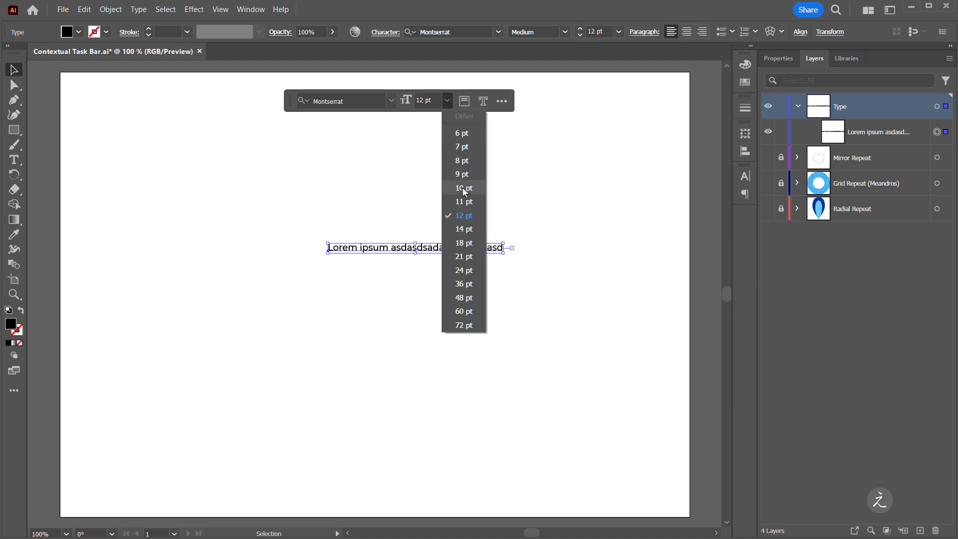
{"action": "left_click", "coordinate": [471, 242]}
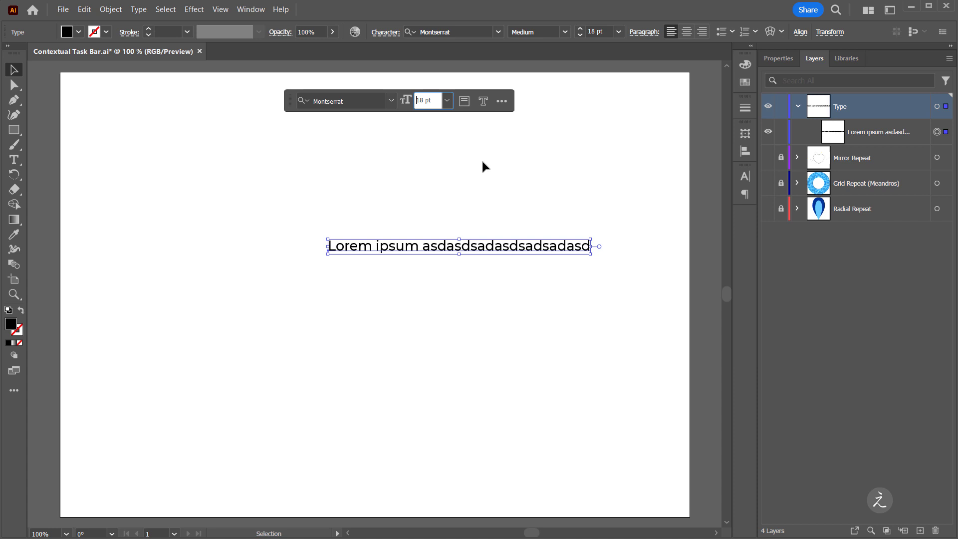
Create outlines from the text, shift it left and down, expand its Layers group and reselect it
{"action": "left_click", "coordinate": [482, 101]}
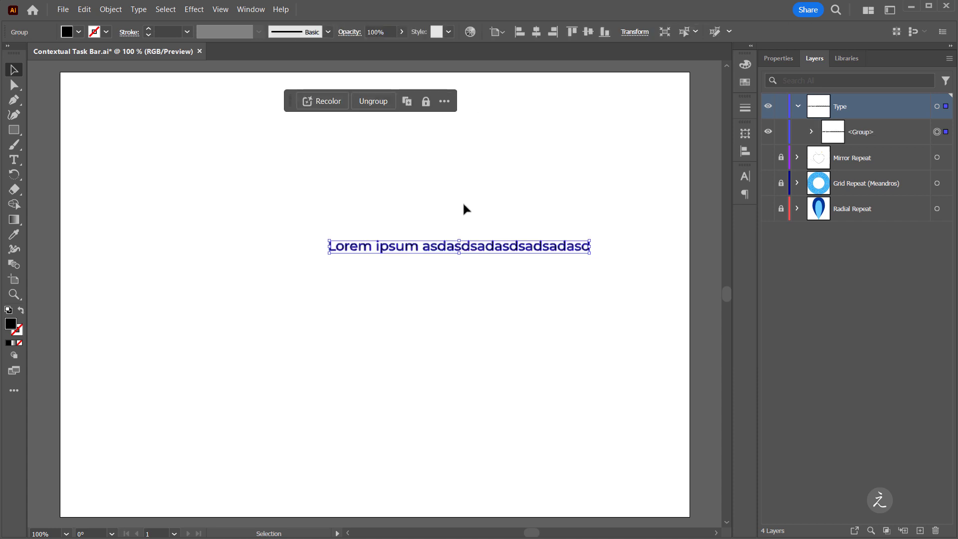
{"action": "left_click_drag", "start_coordinate": [444, 248], "coordinate": [375, 263]}
{"action": "scroll", "coordinate": [375, 263], "scroll_direction": "up", "scroll_amount": 3}
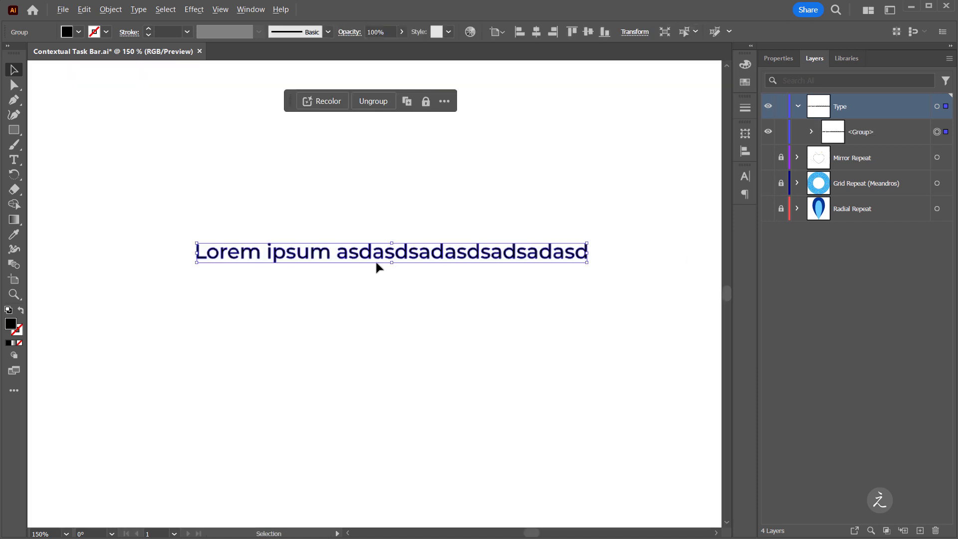
{"action": "scroll", "coordinate": [398, 264], "scroll_direction": "up", "scroll_amount": 2}
{"action": "scroll", "coordinate": [404, 284], "scroll_direction": "up", "scroll_amount": 1}
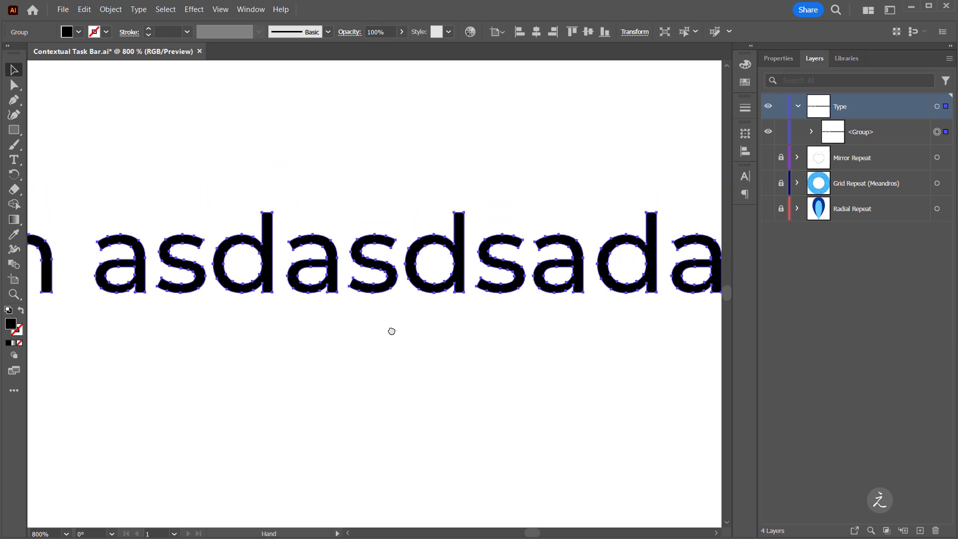
{"action": "left_click", "coordinate": [397, 325]}
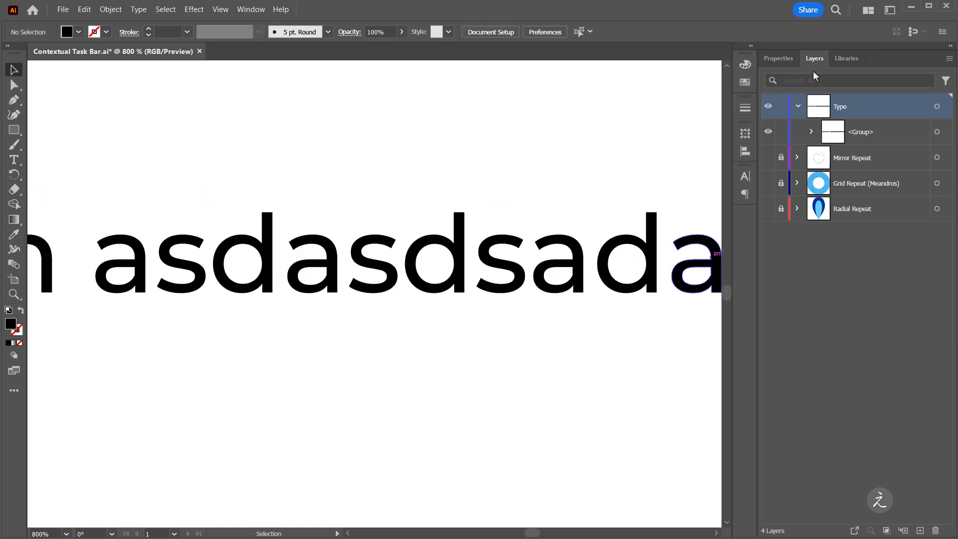
{"action": "left_click", "coordinate": [811, 131]}
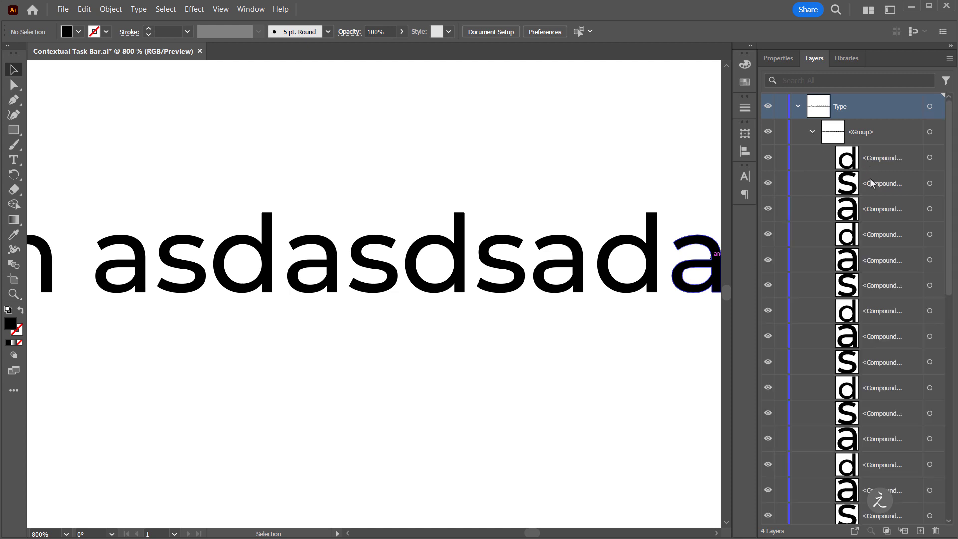
{"action": "left_click", "coordinate": [412, 277]}
Ungroup the outlined letters and enlarge one s from its centre
{"action": "left_click", "coordinate": [376, 101]}
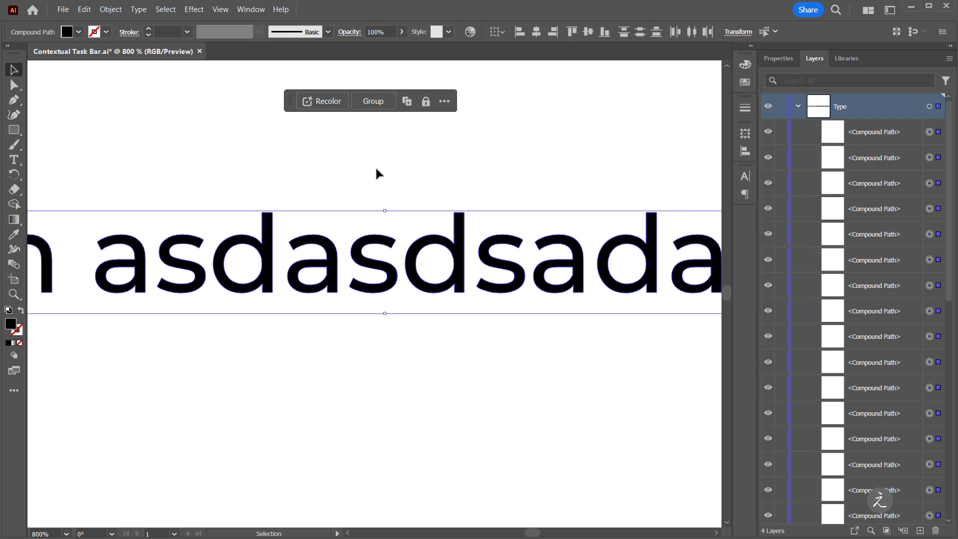
{"action": "left_click", "coordinate": [393, 369]}
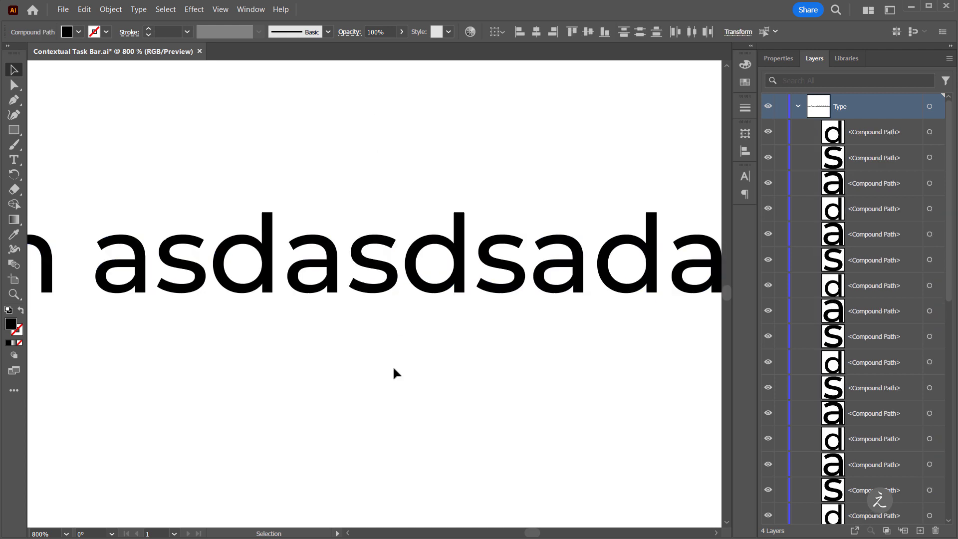
{"action": "left_click", "coordinate": [391, 291]}
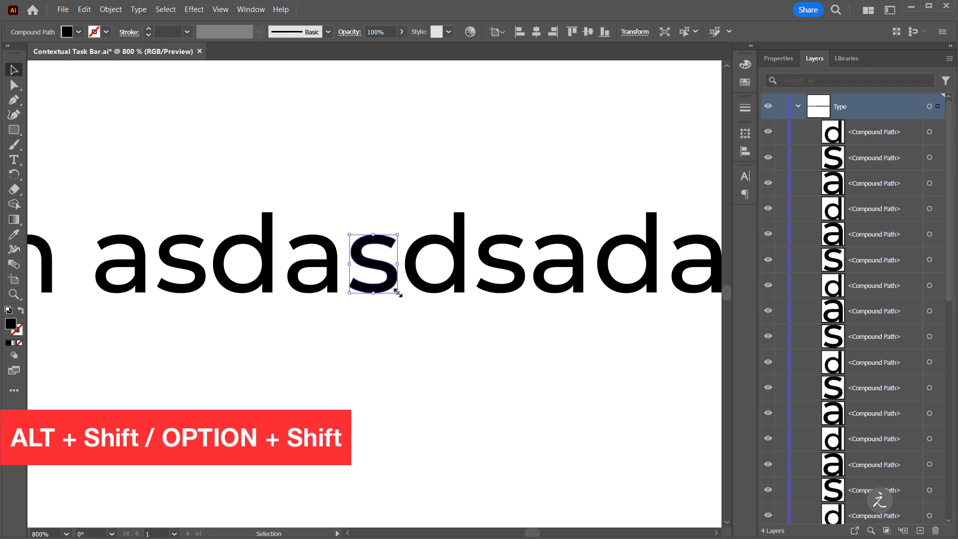
{"action": "left_click_drag", "start_coordinate": [397, 292], "coordinate": [470, 389]}
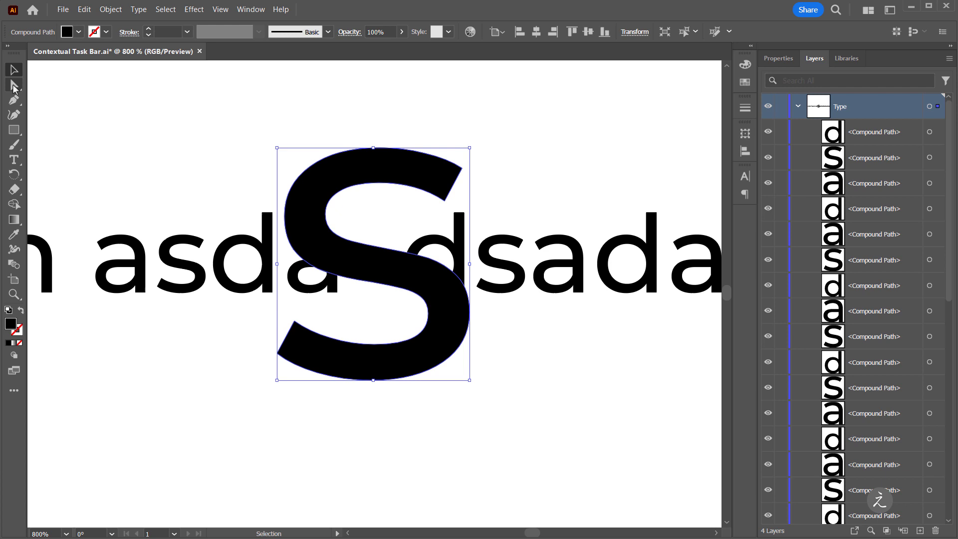
Drag the s's top, right and bottom anchors outward into pointed bulges
{"action": "left_click", "coordinate": [14, 87]}
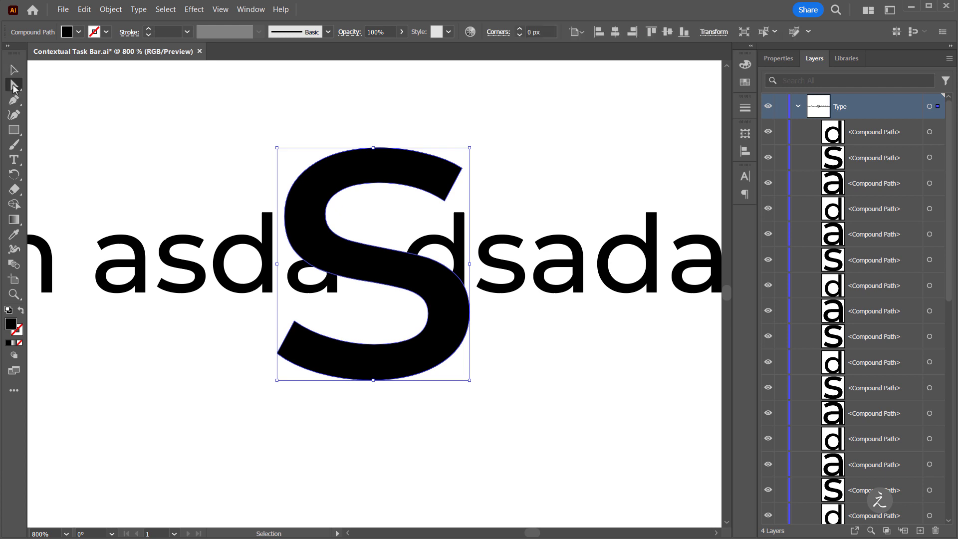
{"action": "left_click", "coordinate": [380, 148]}
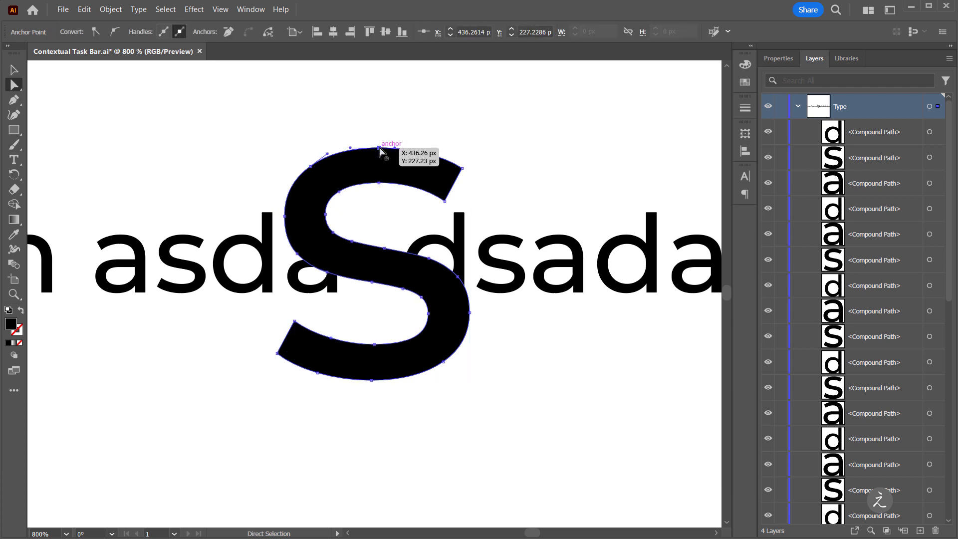
{"action": "left_click_drag", "start_coordinate": [379, 148], "coordinate": [380, 94]}
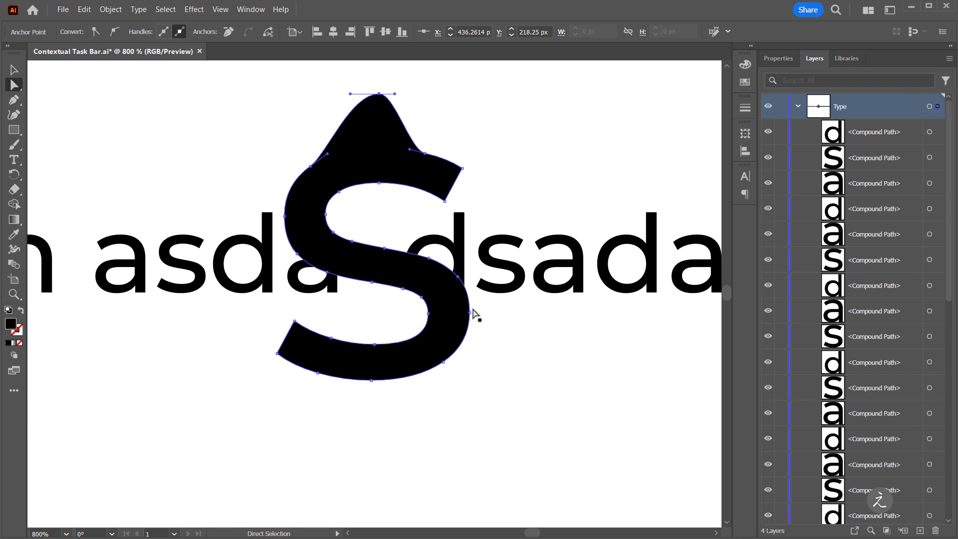
{"action": "left_click_drag", "start_coordinate": [469, 313], "coordinate": [525, 313]}
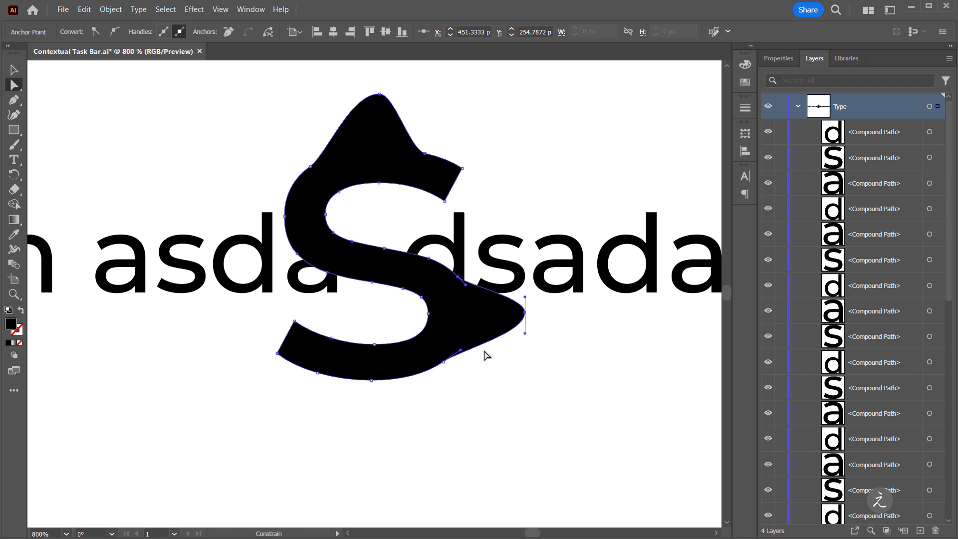
{"action": "left_click", "coordinate": [374, 382]}
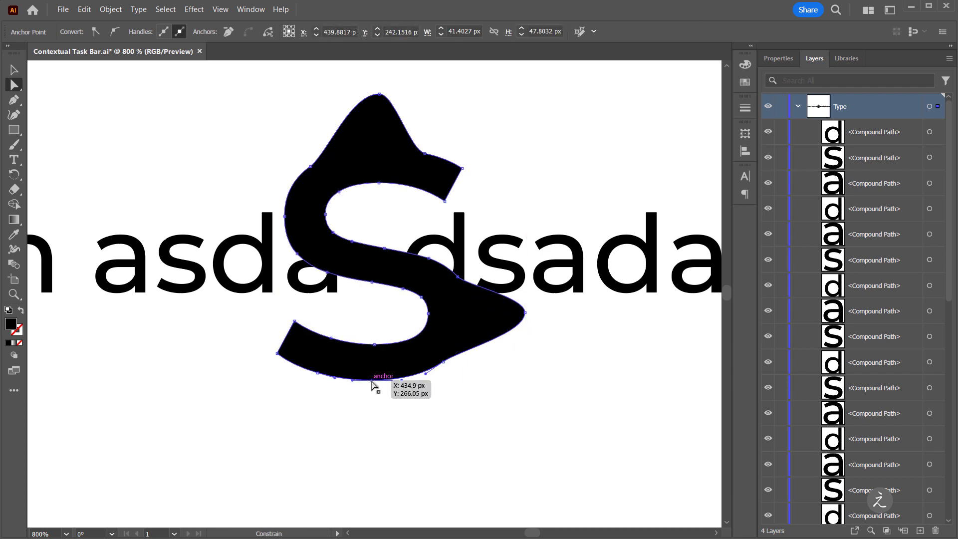
{"action": "left_click_drag", "start_coordinate": [374, 382], "coordinate": [371, 445]}
{"action": "left_click", "coordinate": [464, 417]}
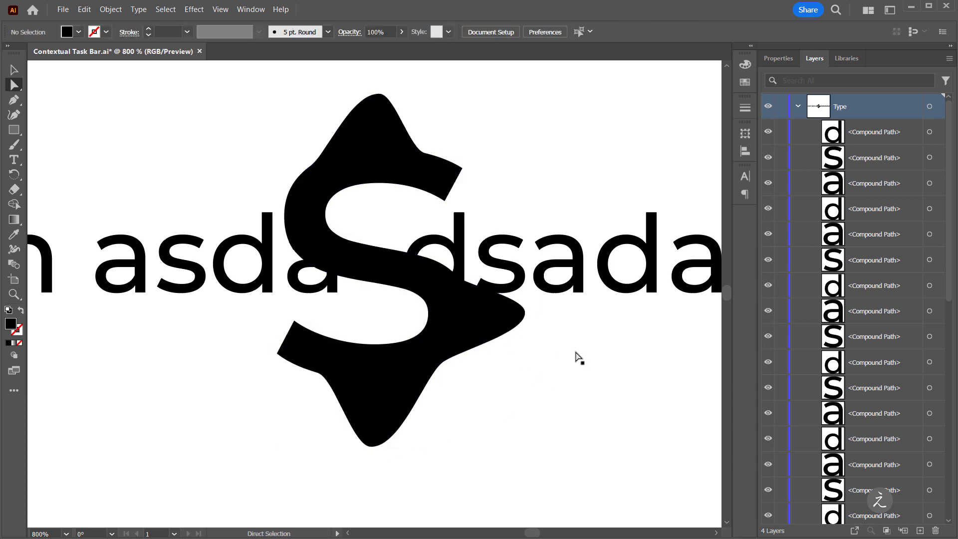
Delete all the letter shapes and draw a text box in the artboard's upper-left area
{"action": "key", "text": "ctrl+1"}
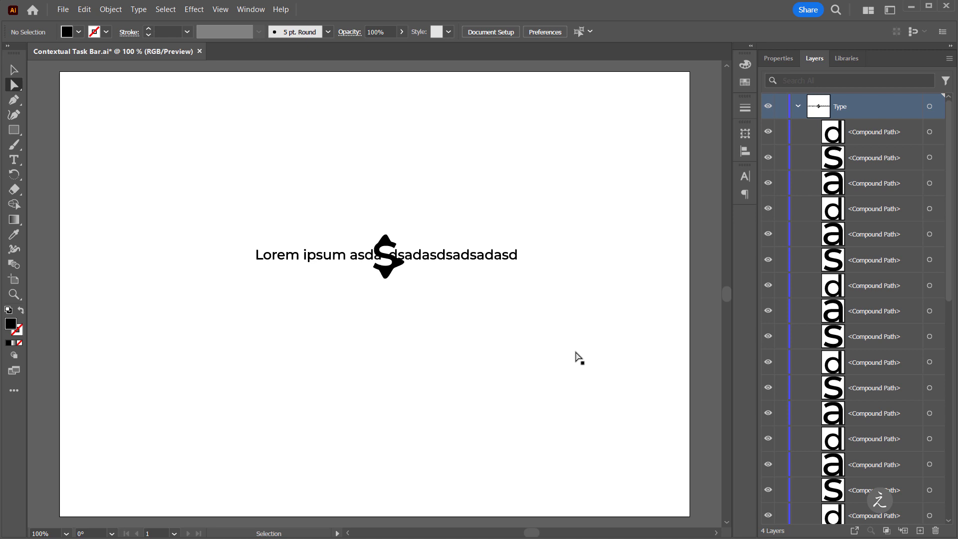
{"action": "key", "text": "ctrl+a"}
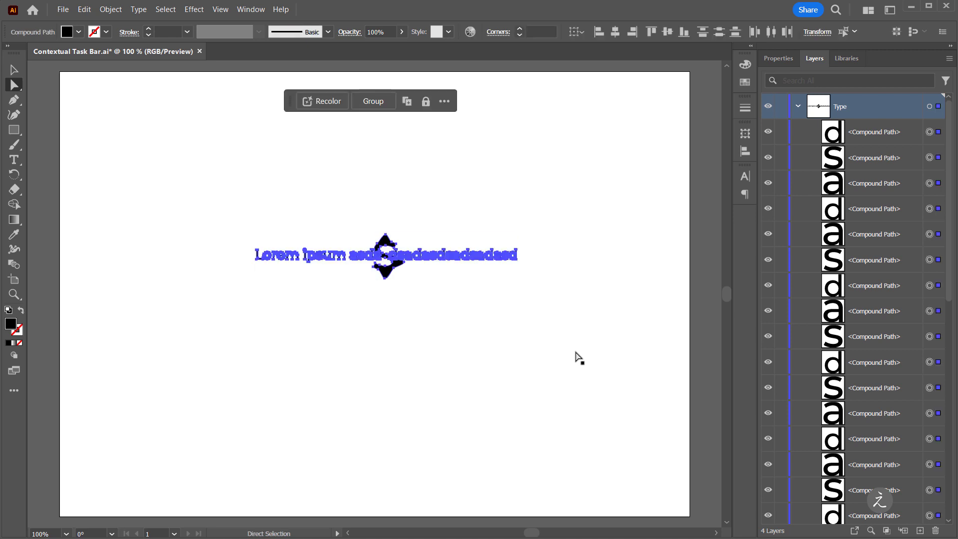
{"action": "key", "text": "Delete"}
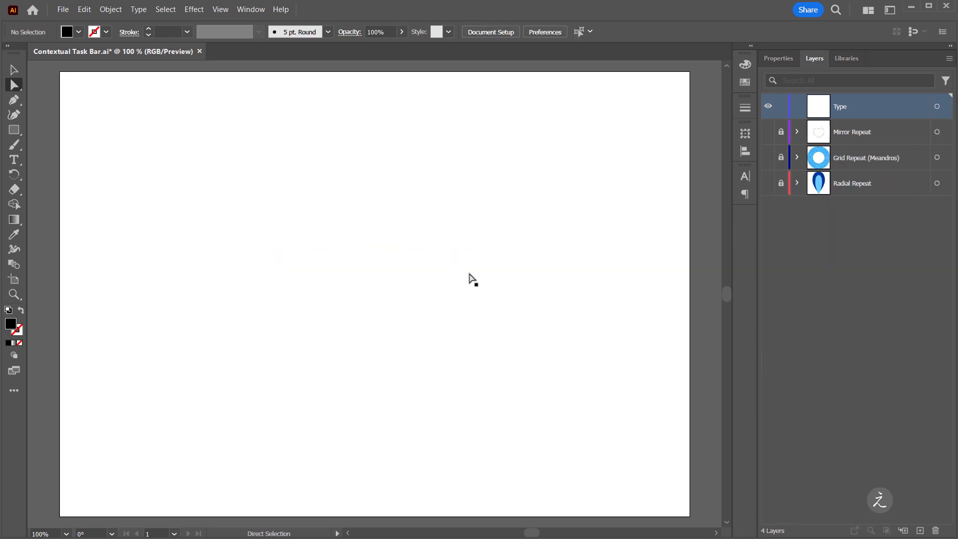
{"action": "left_click", "coordinate": [14, 160]}
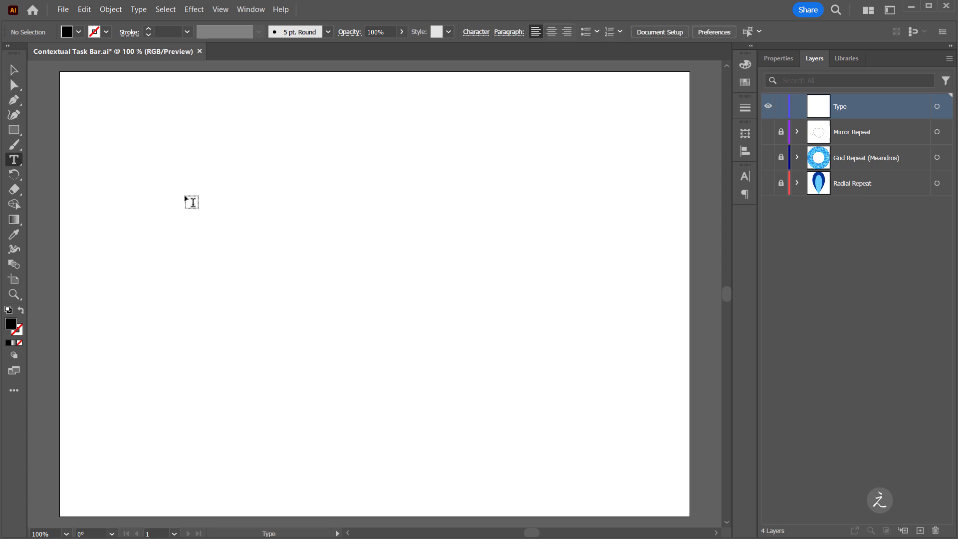
{"action": "left_click_drag", "start_coordinate": [185, 196], "coordinate": [415, 327]}
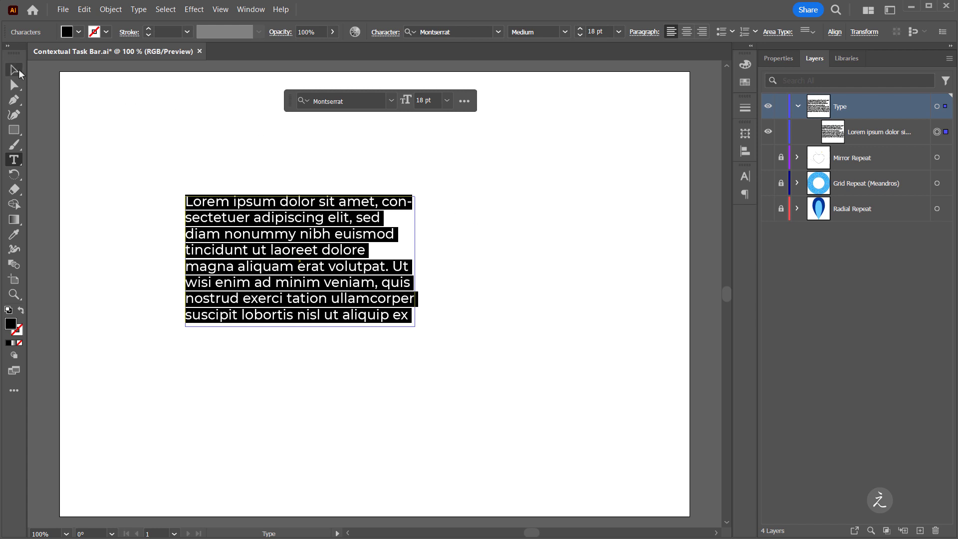
Set the paragraph to 12 pt and fill the frame using Type > Fill With Placeholder Text
{"action": "key", "text": "Escape"}
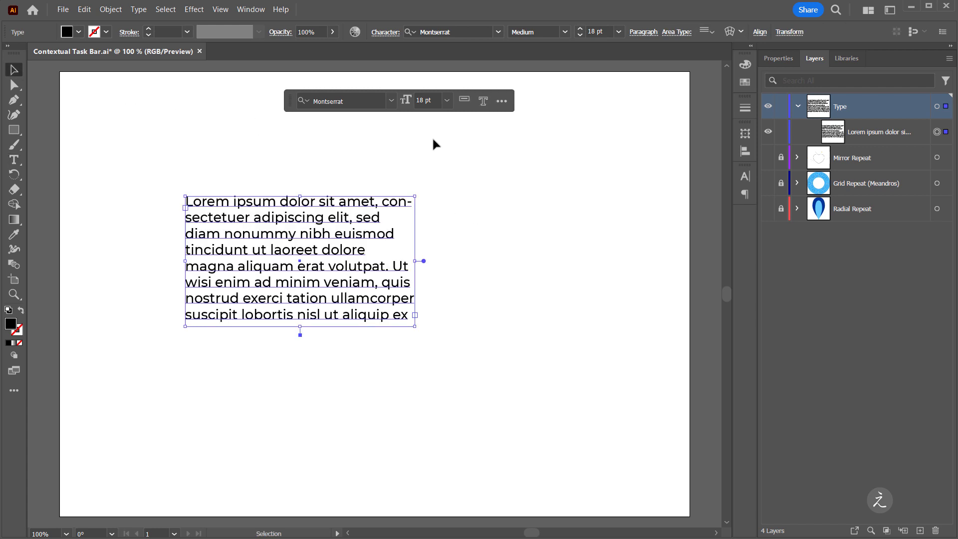
{"action": "left_click", "coordinate": [447, 101]}
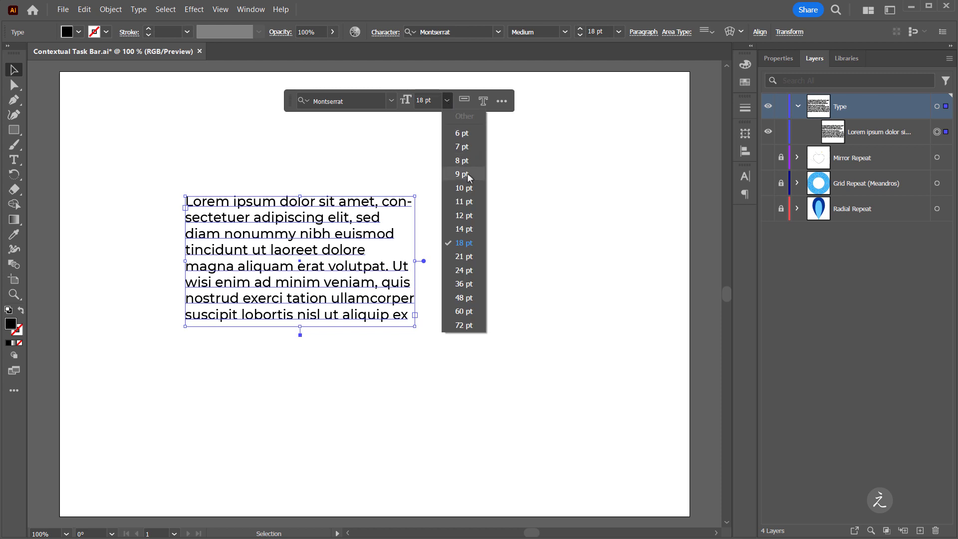
{"action": "left_click", "coordinate": [463, 215]}
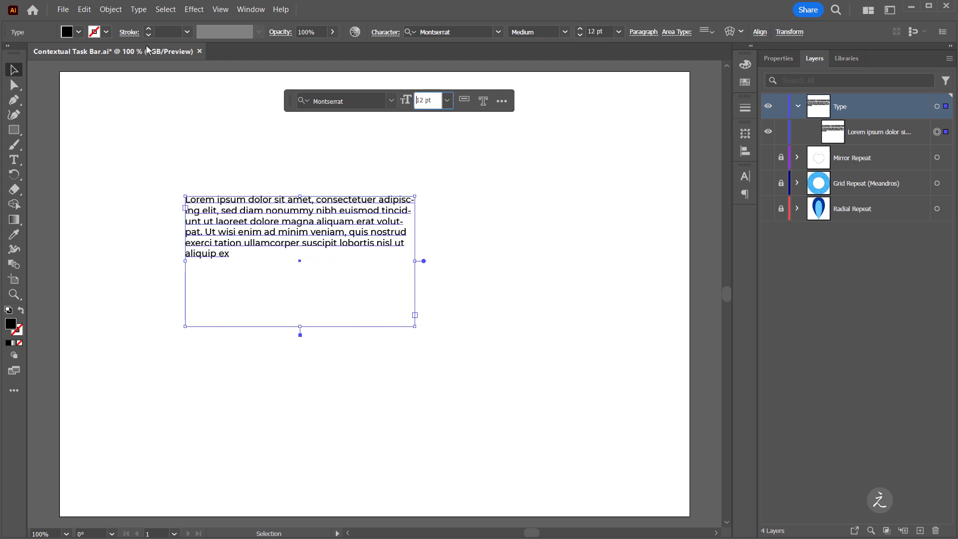
{"action": "left_click", "coordinate": [144, 11]}
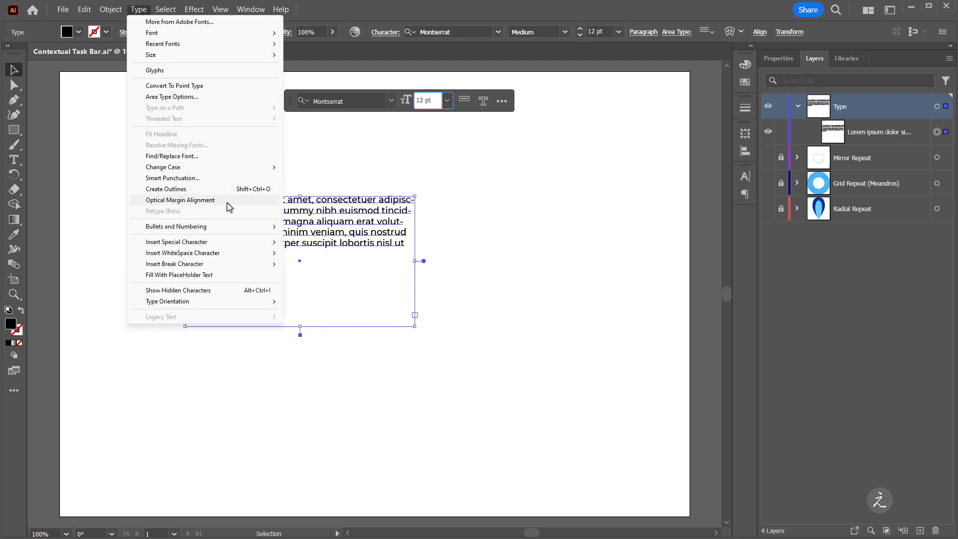
{"action": "left_click", "coordinate": [232, 275]}
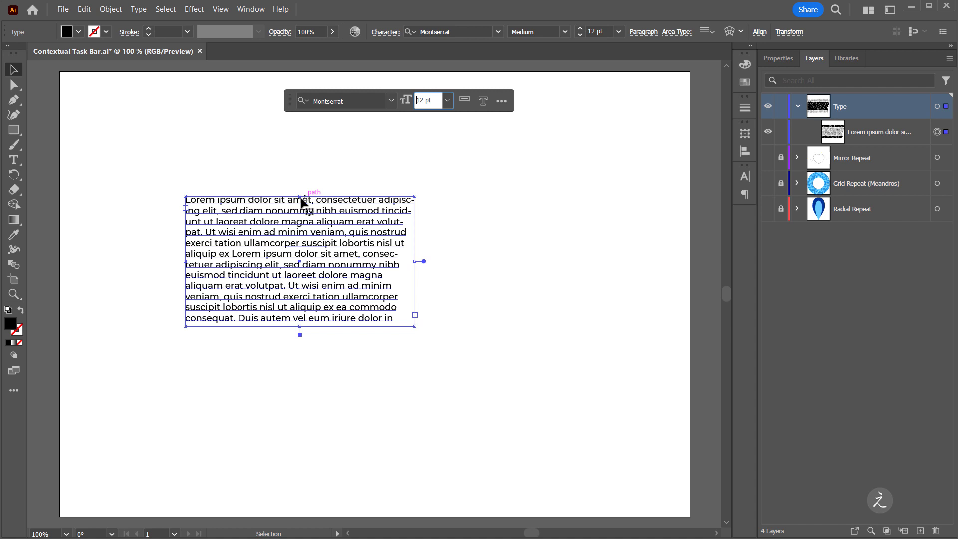
Switch to point type, append 'sdadadadadadadasds', revert to area type and refill with placeholder
{"action": "left_click", "coordinate": [464, 100]}
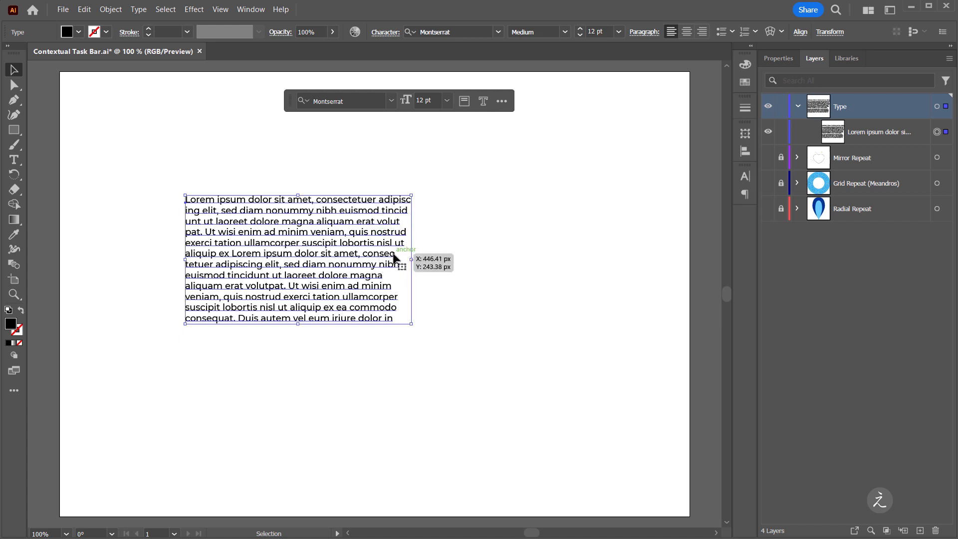
{"action": "double_click", "coordinate": [393, 254]}
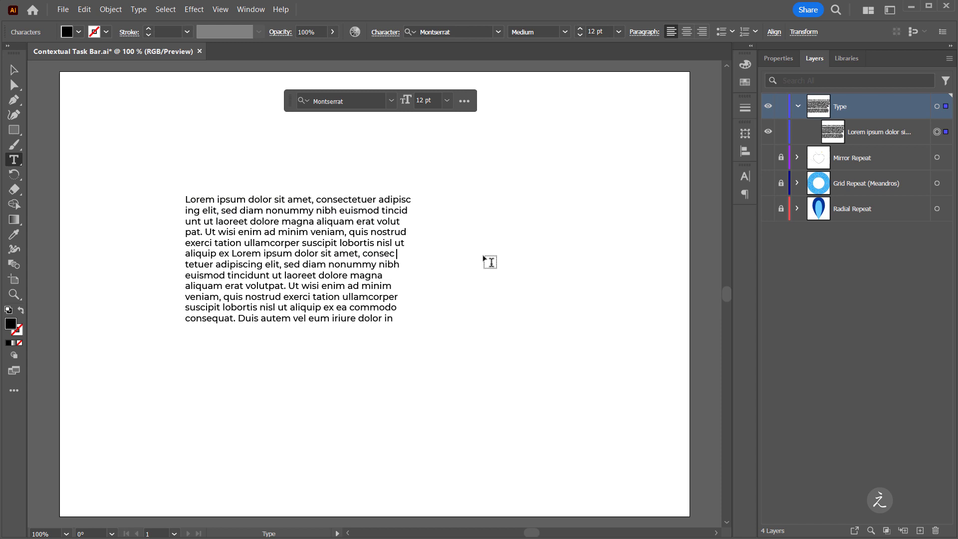
{"action": "type", "text": "sdadadadadadadasds"}
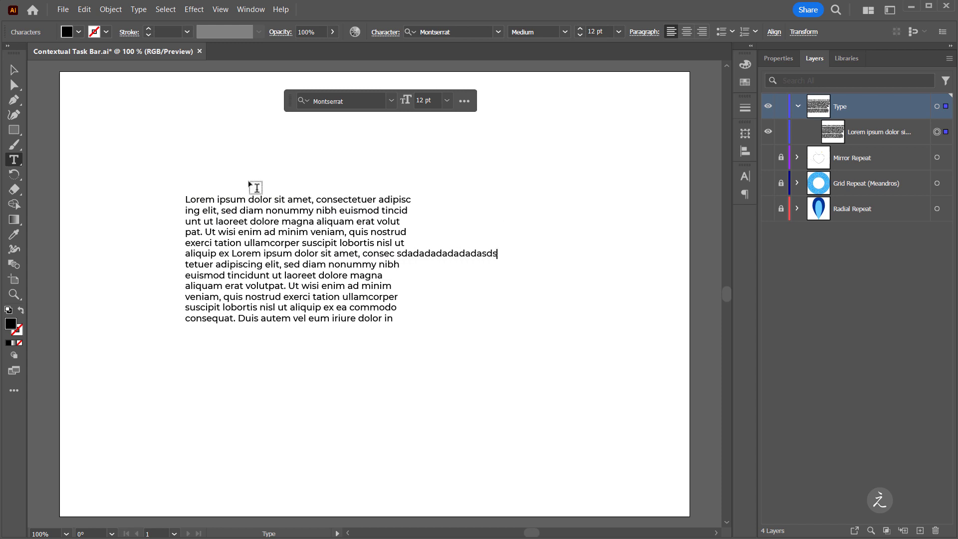
{"action": "left_click", "coordinate": [17, 74]}
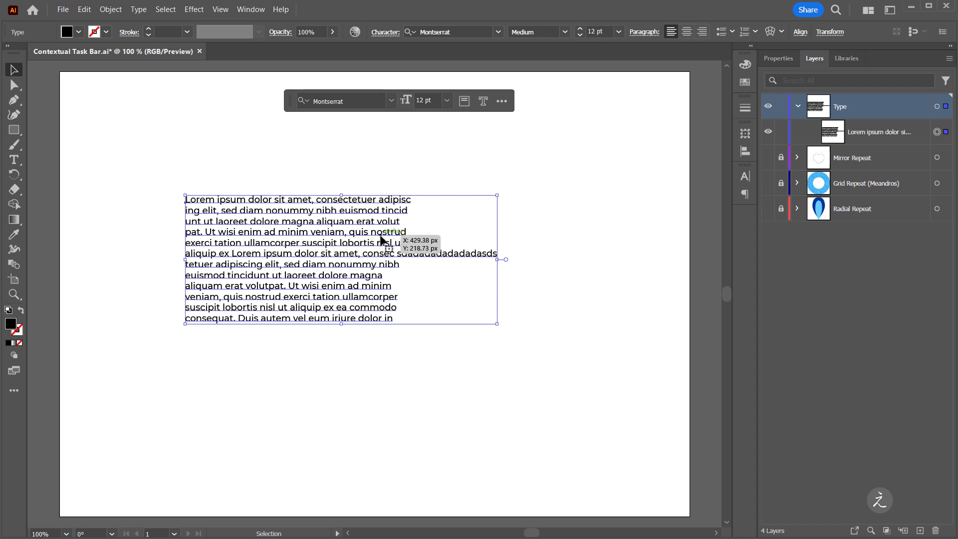
{"action": "left_click", "coordinate": [464, 102]}
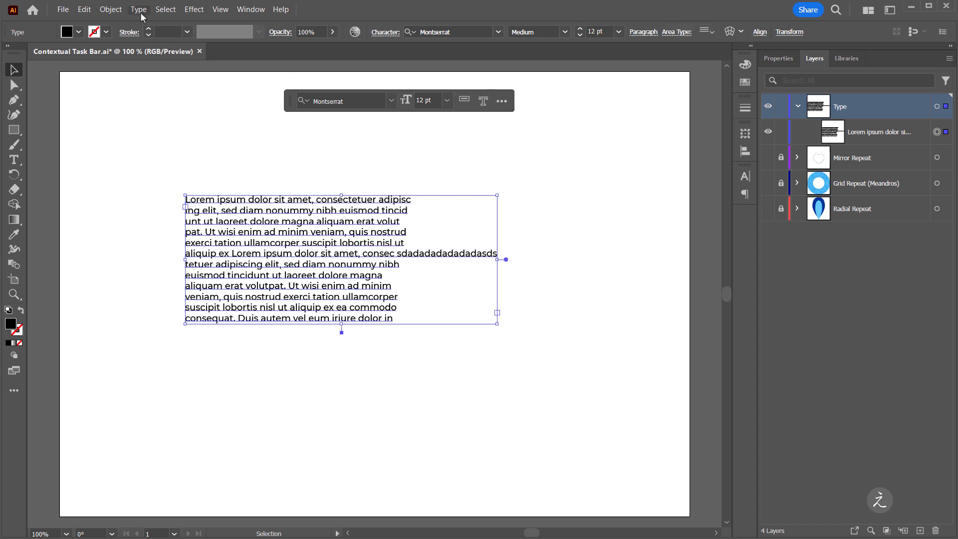
{"action": "left_click", "coordinate": [139, 10]}
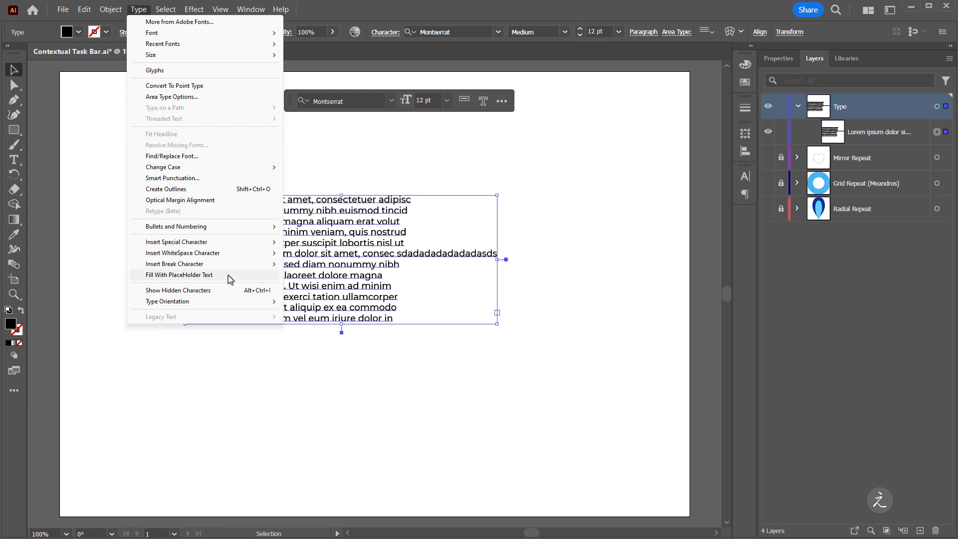
{"action": "left_click", "coordinate": [179, 275]}
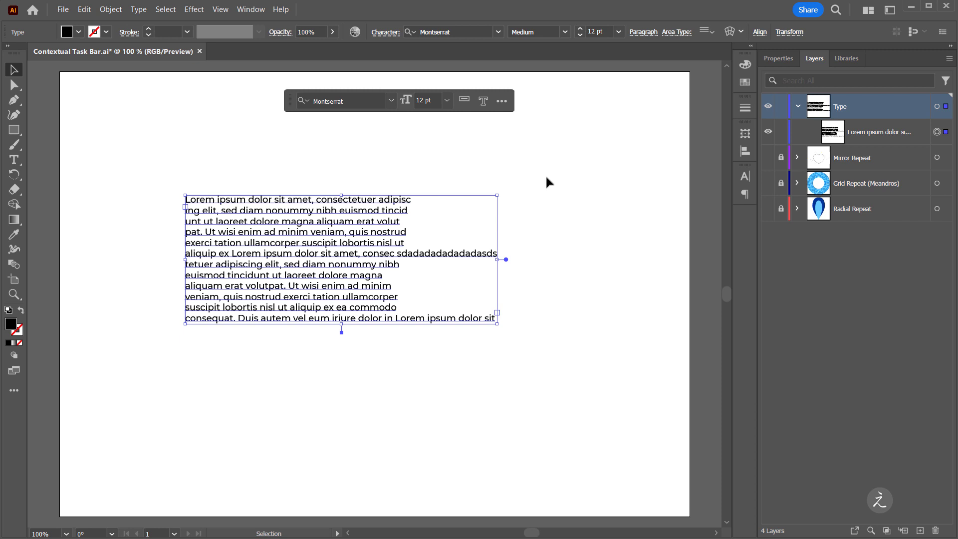
Show the Properties panel and reset the task bar position from its ... menu
{"action": "left_click", "coordinate": [501, 103]}
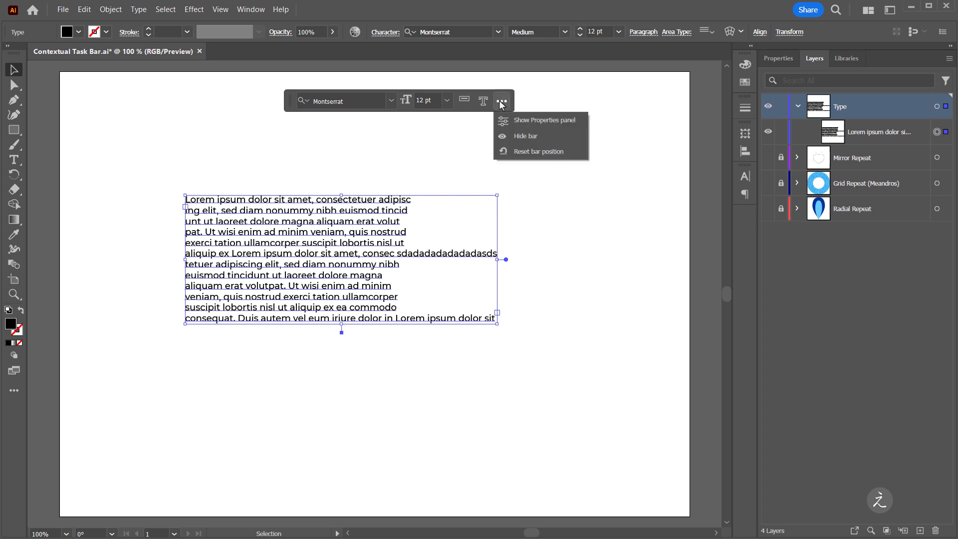
{"action": "left_click", "coordinate": [516, 124]}
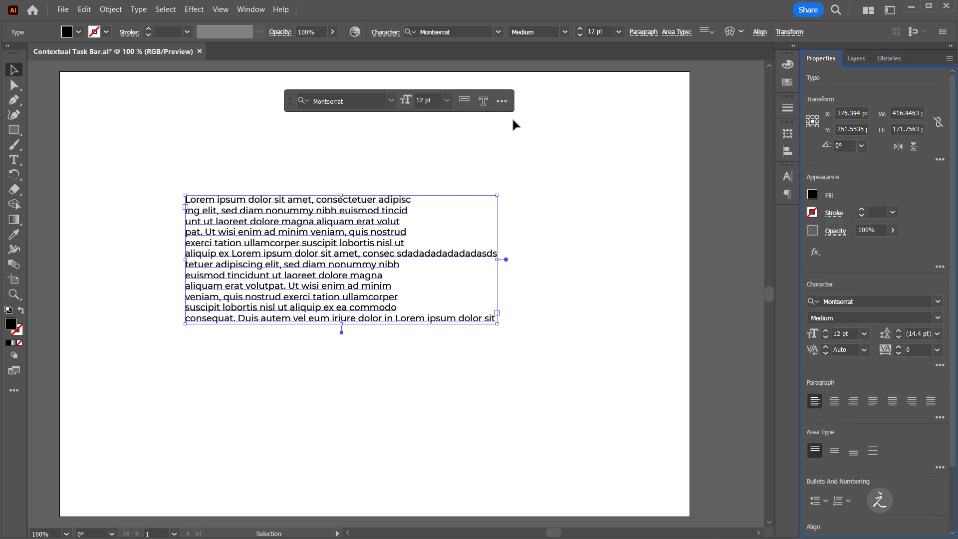
{"action": "left_click", "coordinate": [501, 101]}
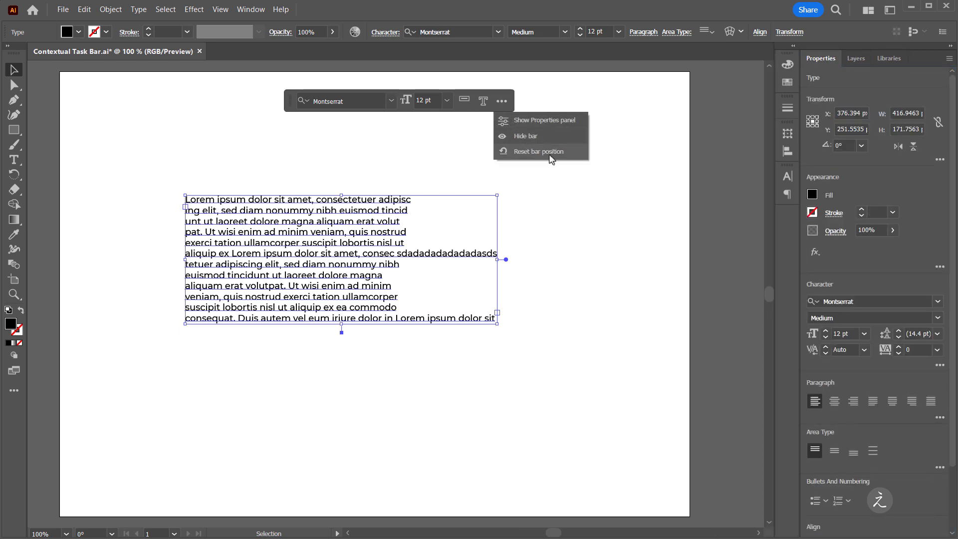
{"action": "left_click", "coordinate": [562, 154]}
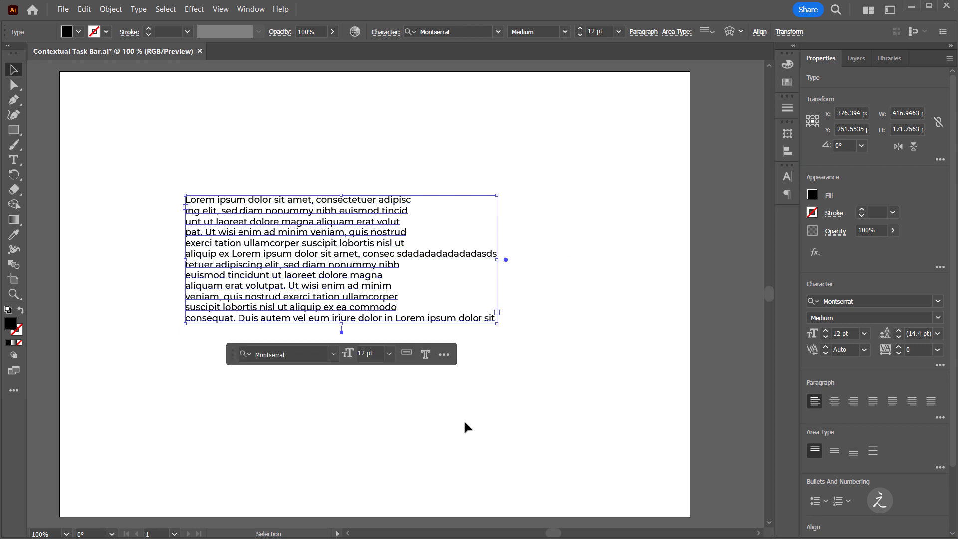
Hide the contextual task bar, then restore it via Window > Contextual Task Bar
{"action": "left_click", "coordinate": [444, 355]}
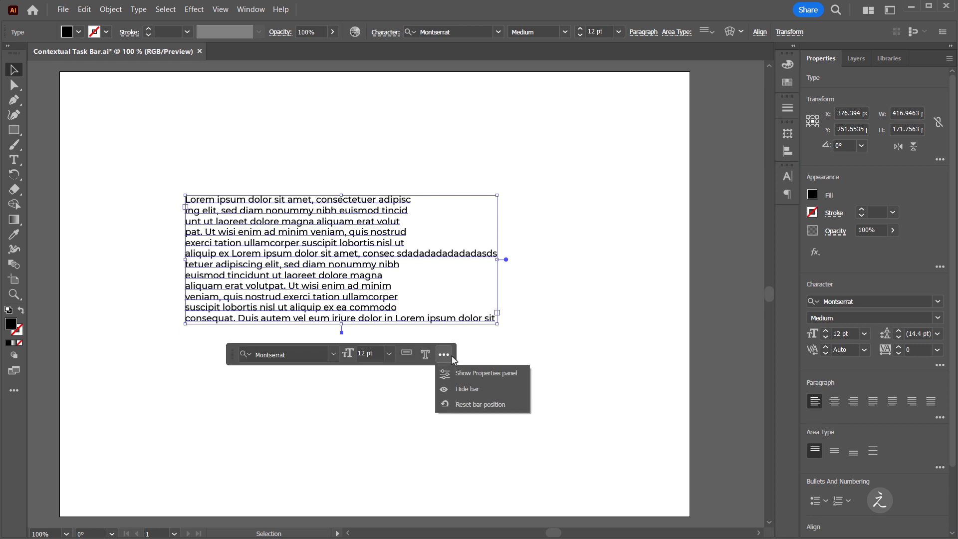
{"action": "left_click", "coordinate": [476, 390]}
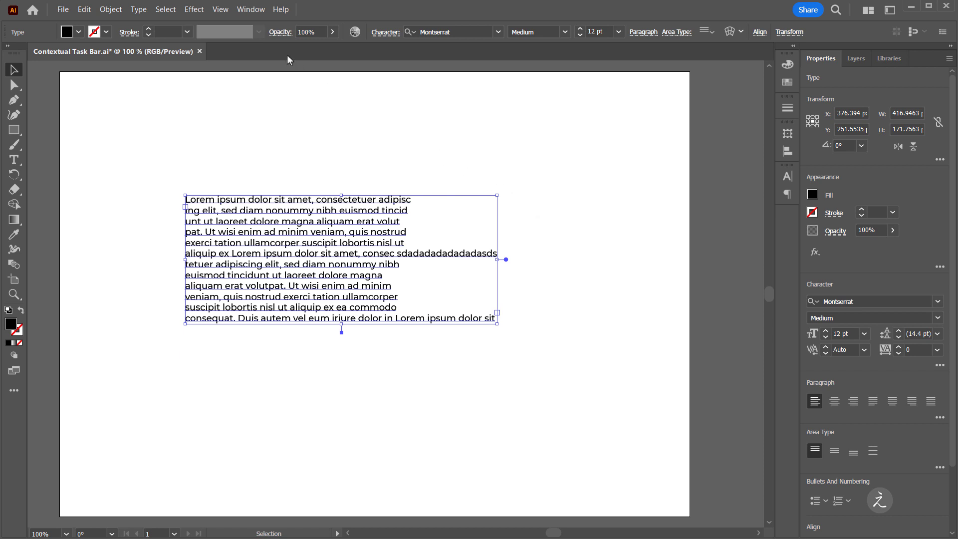
{"action": "left_click", "coordinate": [254, 13]}
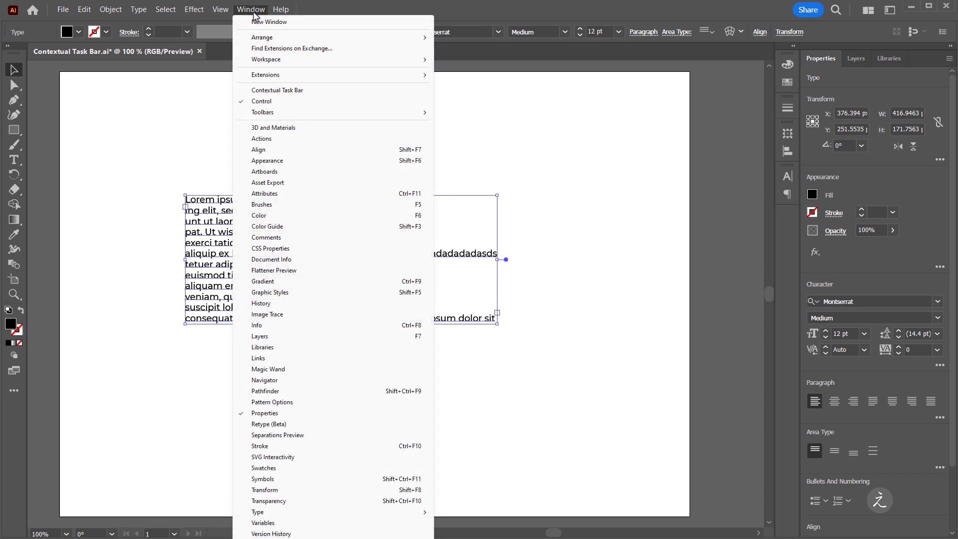
{"action": "left_click", "coordinate": [340, 96]}
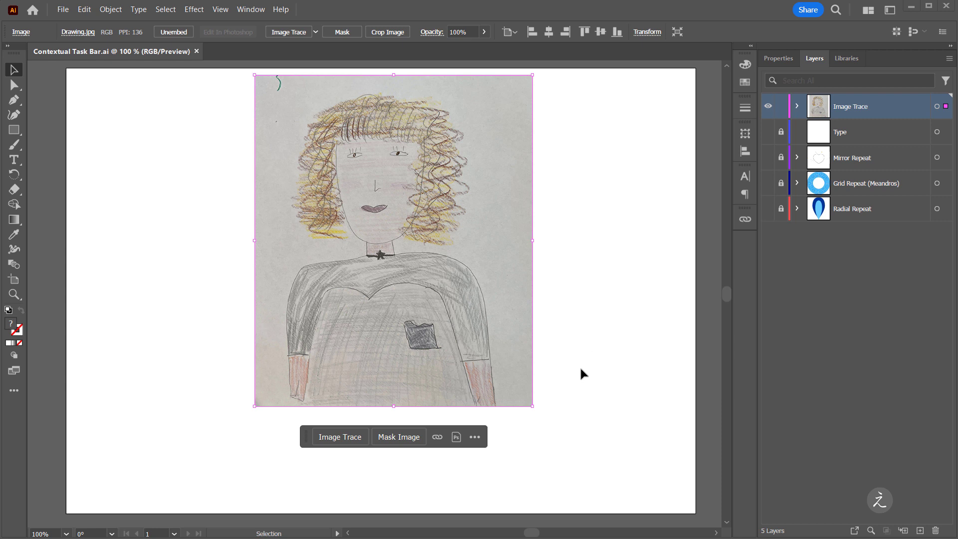
Show Drawing.jpg in the Links panel using the task bar's link icon
{"action": "left_click", "coordinate": [440, 442]}
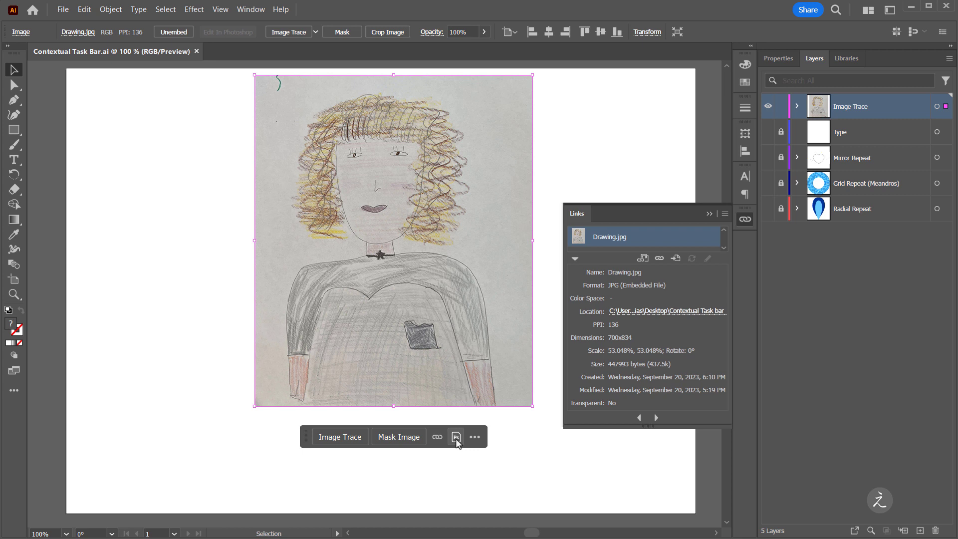
Send the drawing to Photoshop as Drawing.psd and remove its paper background there
{"action": "left_click", "coordinate": [456, 437]}
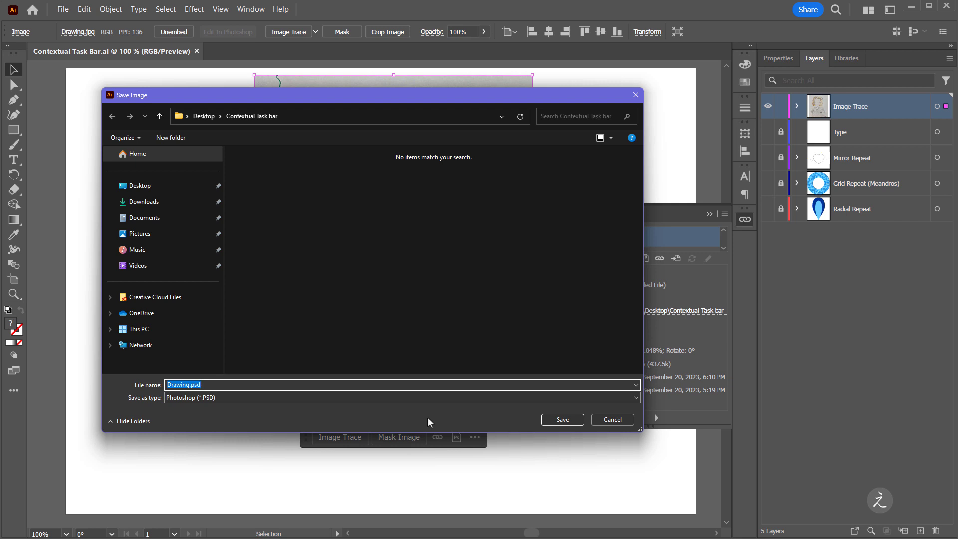
{"action": "left_click", "coordinate": [554, 421]}
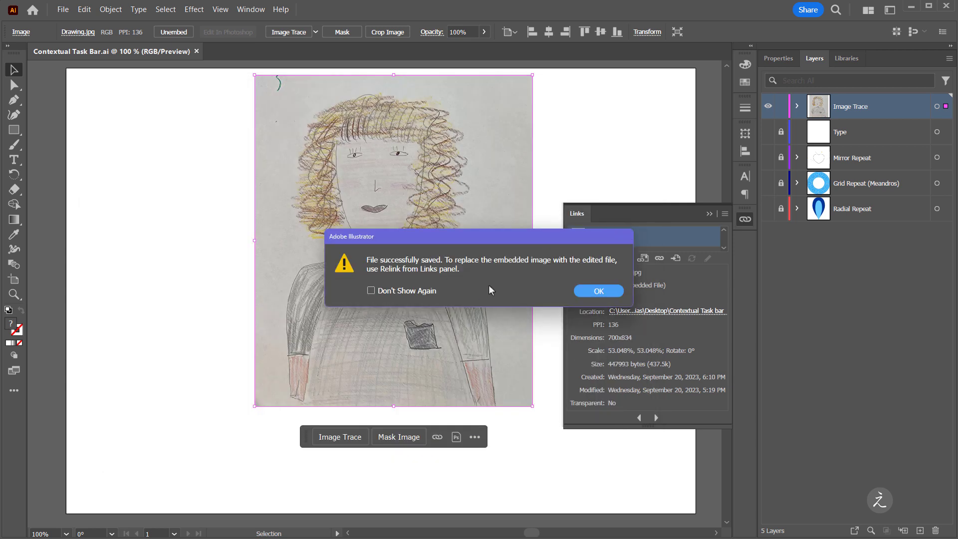
{"action": "left_click", "coordinate": [585, 290]}
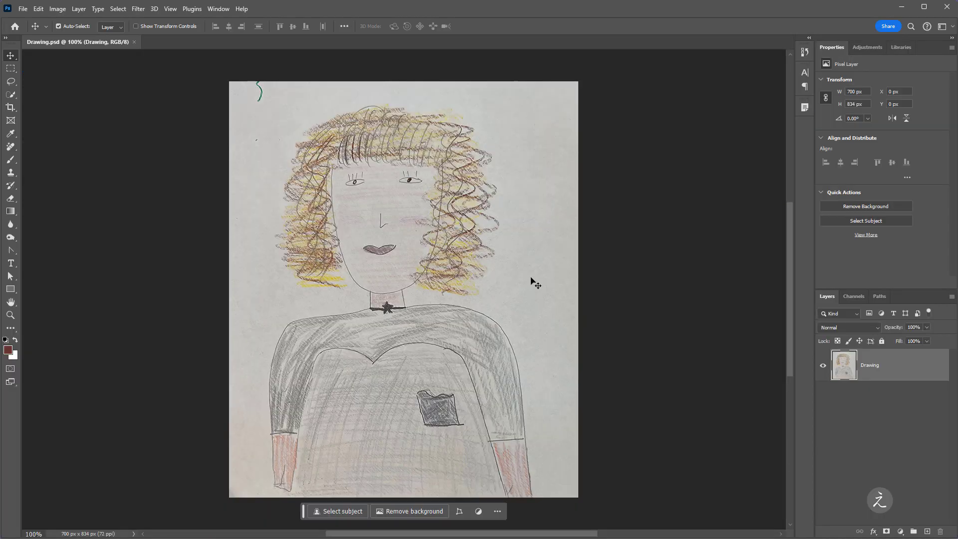
{"action": "left_click_drag", "start_coordinate": [304, 511], "coordinate": [527, 222]}
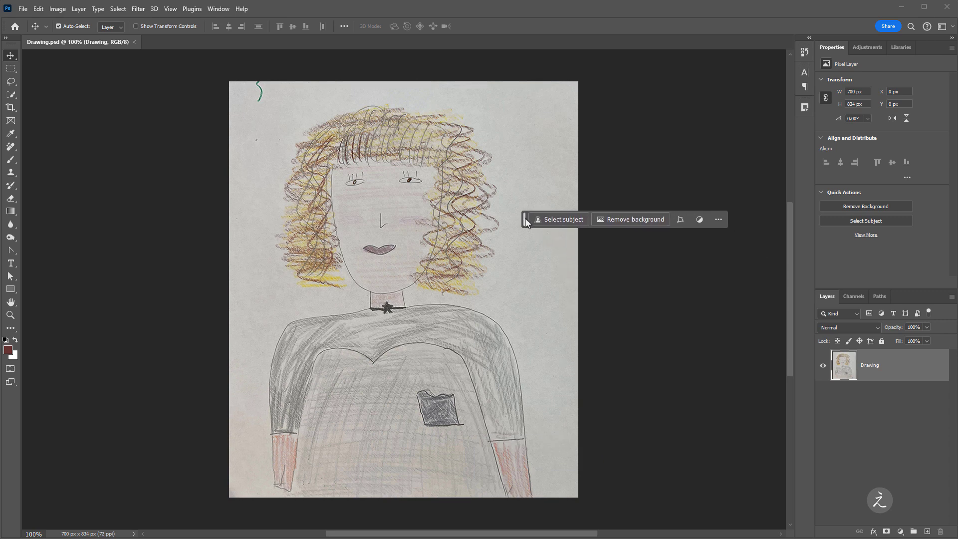
{"action": "left_click", "coordinate": [628, 223]}
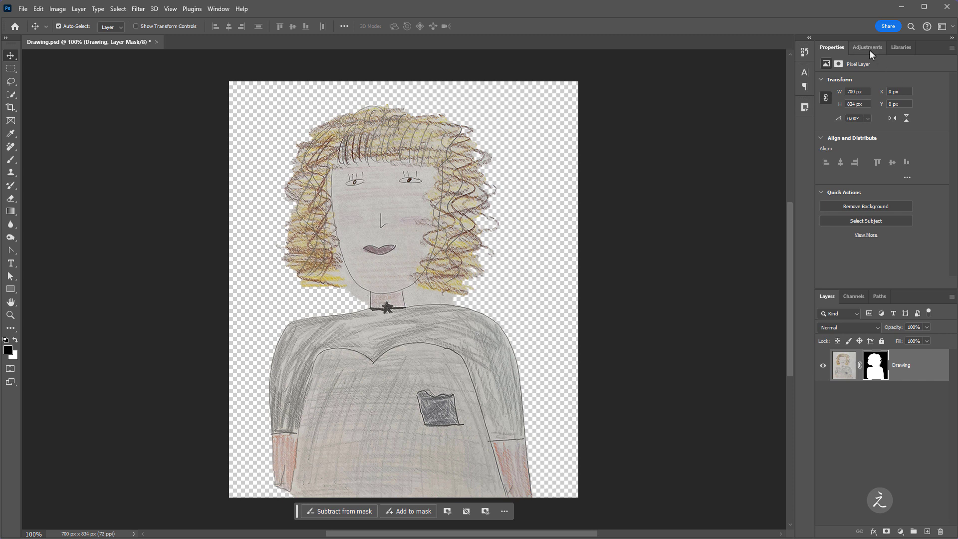
Add a Levels adjustment, pulling the white and black sliders inward to boost contrast
{"action": "left_click", "coordinate": [869, 49]}
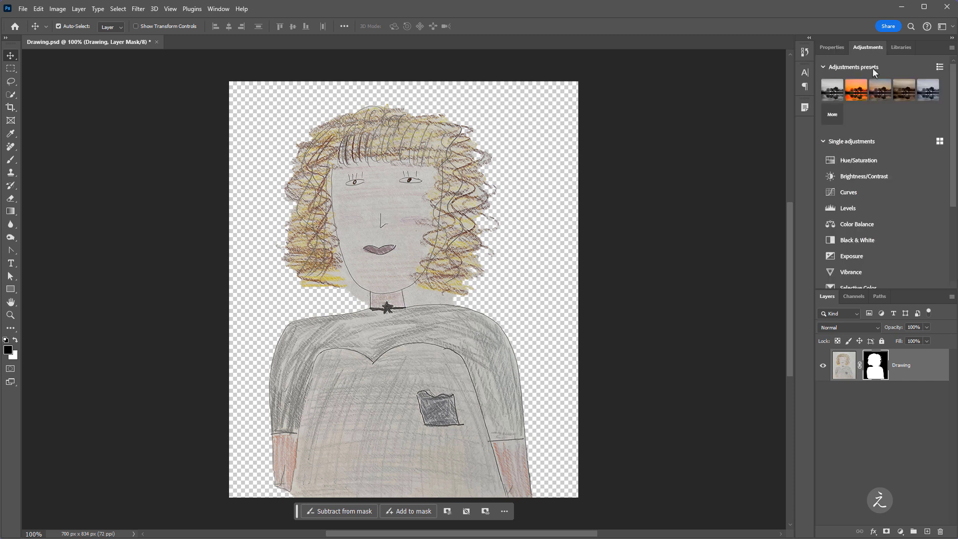
{"action": "left_click", "coordinate": [879, 208]}
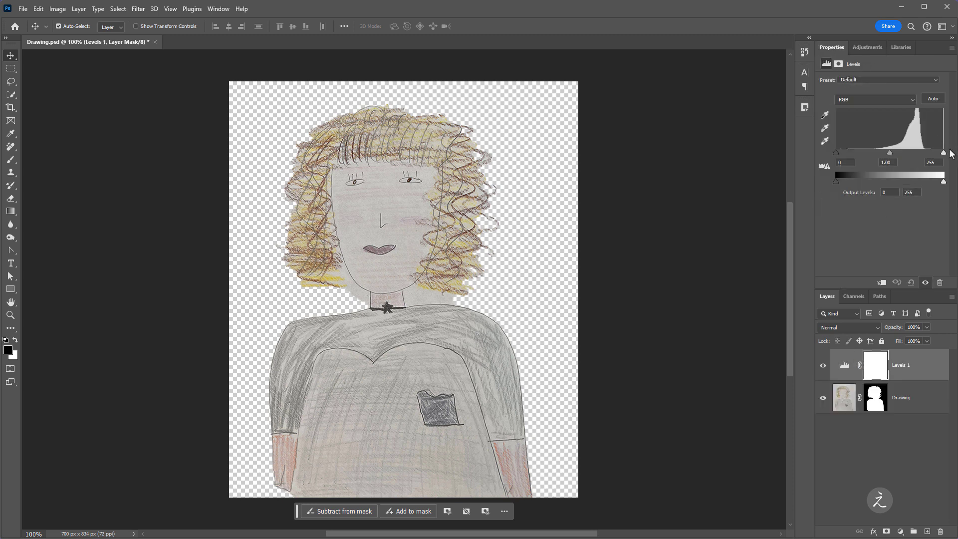
{"action": "left_click_drag", "start_coordinate": [944, 153], "coordinate": [919, 151]}
{"action": "left_click_drag", "start_coordinate": [836, 152], "coordinate": [866, 155]}
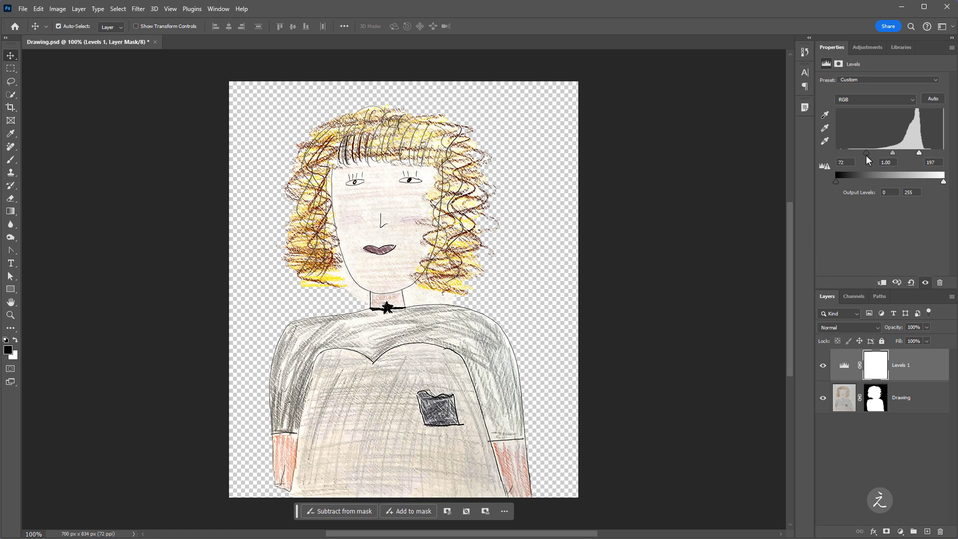
Add a Black & White adjustment to make the drawing greyscale and save Drawing.psd
{"action": "left_click", "coordinate": [867, 48]}
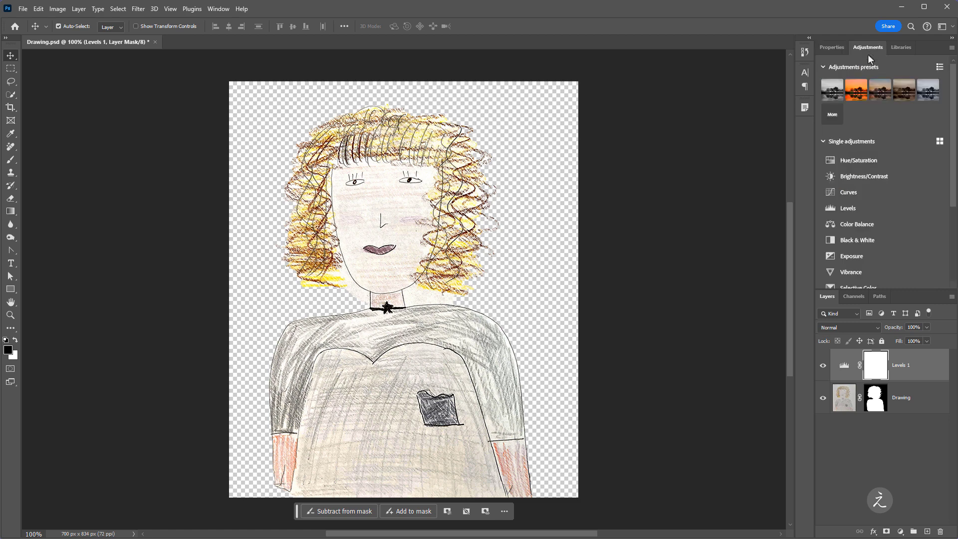
{"action": "left_click", "coordinate": [915, 239]}
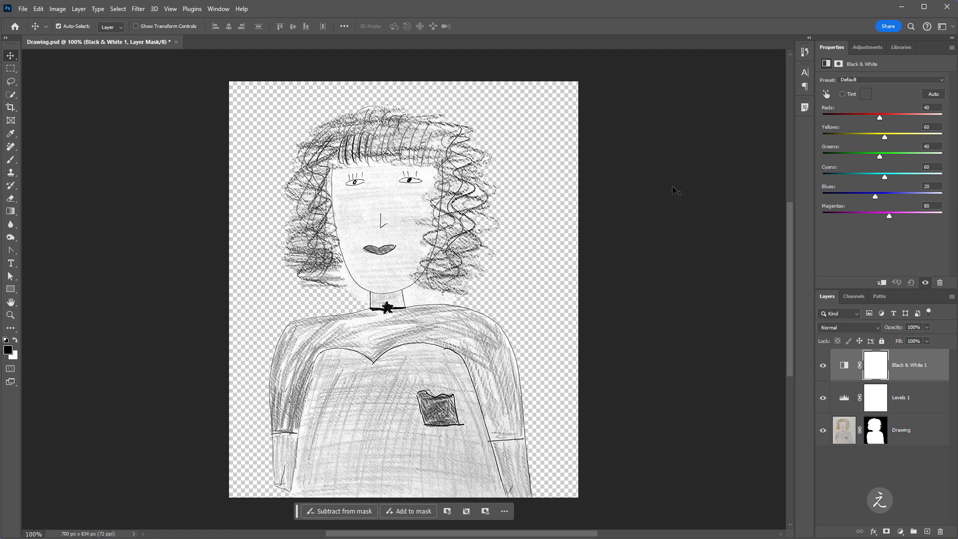
{"action": "left_click", "coordinate": [23, 8]}
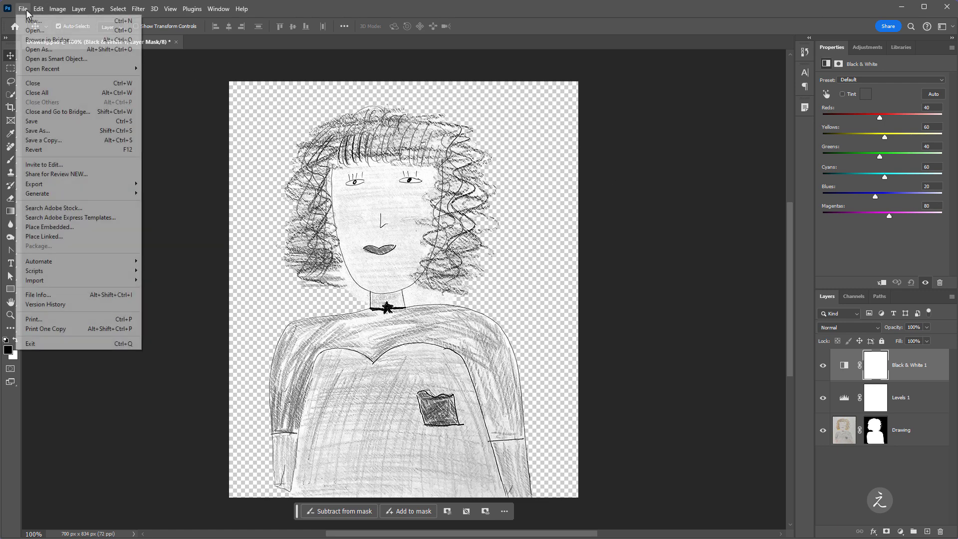
{"action": "left_click", "coordinate": [79, 121]}
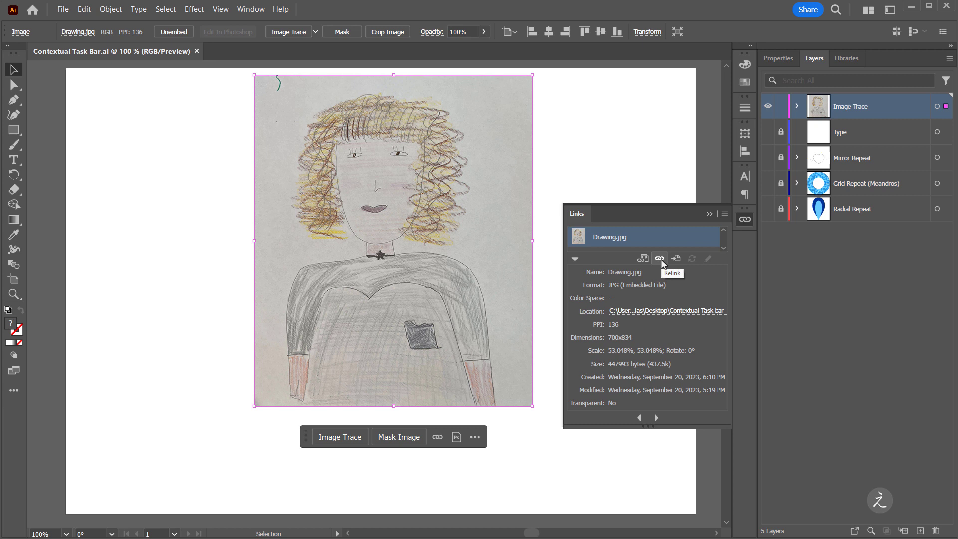
Relink the placed drawing to Drawing.psd, importing it flattened to a single image
{"action": "left_click", "coordinate": [659, 258]}
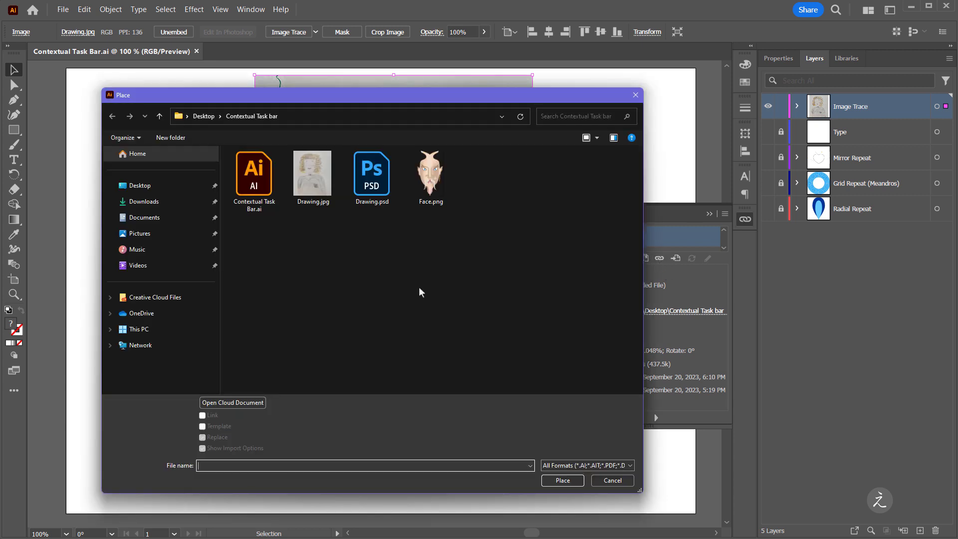
{"action": "left_click", "coordinate": [375, 195]}
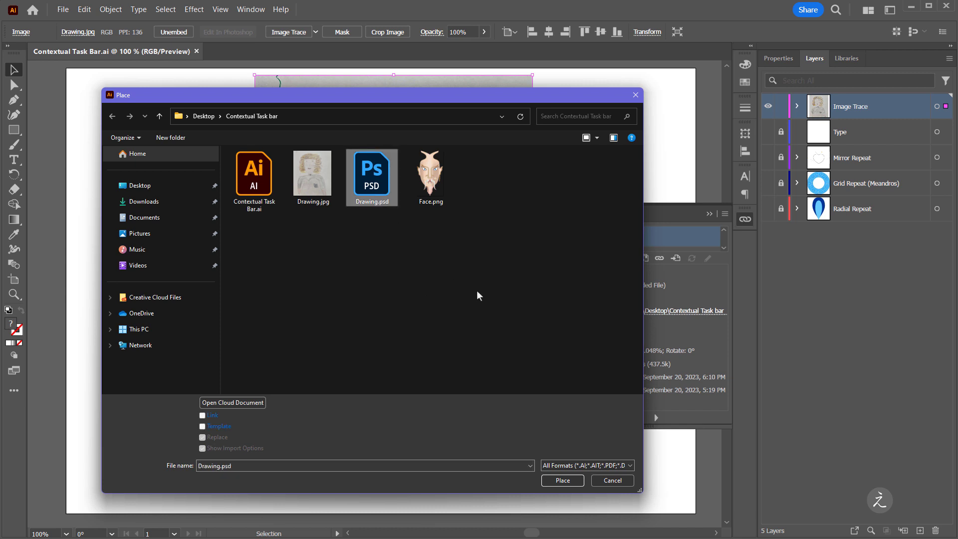
{"action": "left_click", "coordinate": [549, 479]}
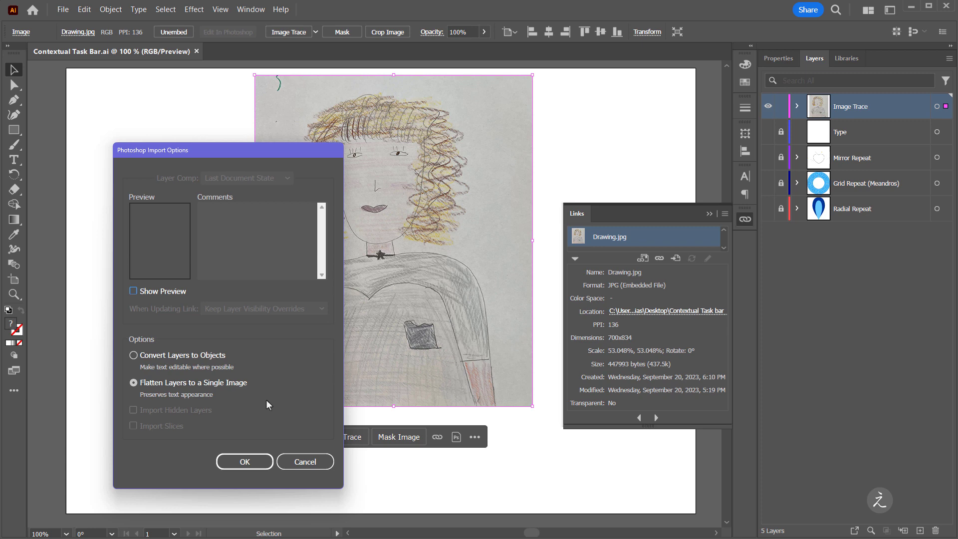
{"action": "left_click", "coordinate": [233, 462]}
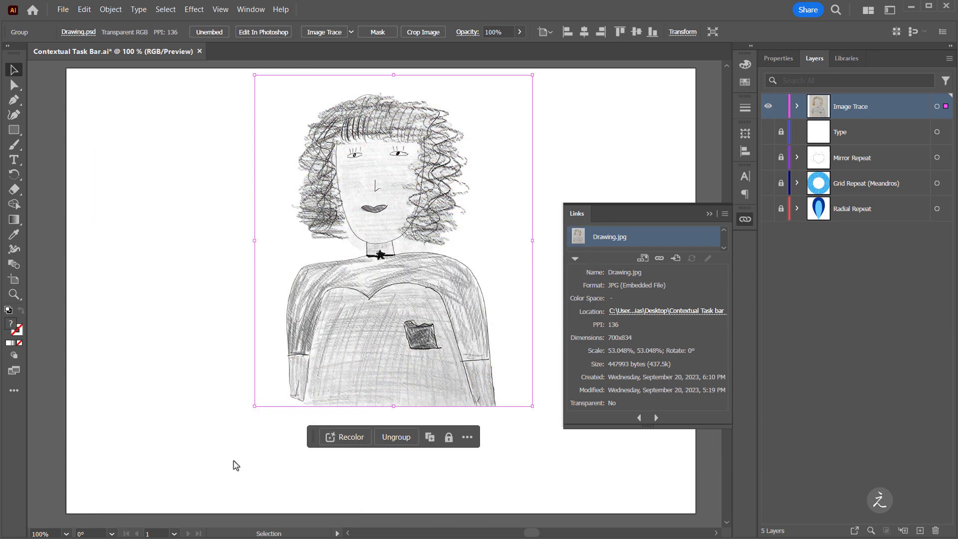
Ungroup the placed drawing, trace it with the 3 Colors preset, and expand the result
{"action": "left_click", "coordinate": [710, 213]}
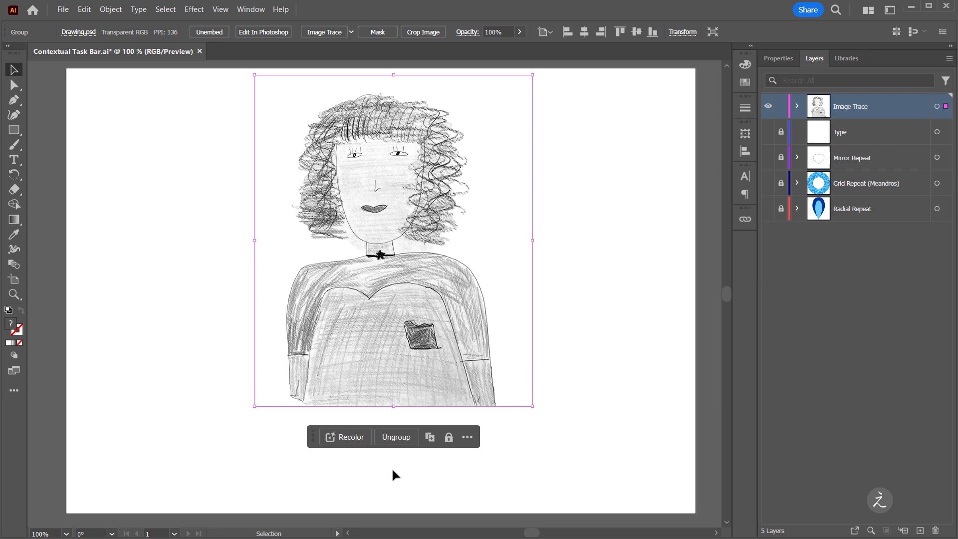
{"action": "left_click", "coordinate": [397, 439]}
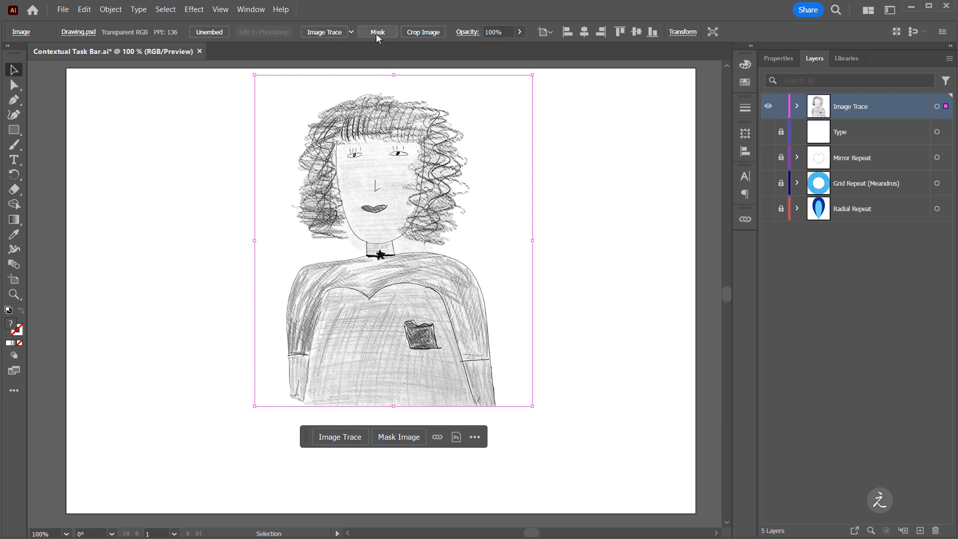
{"action": "left_click", "coordinate": [351, 32]}
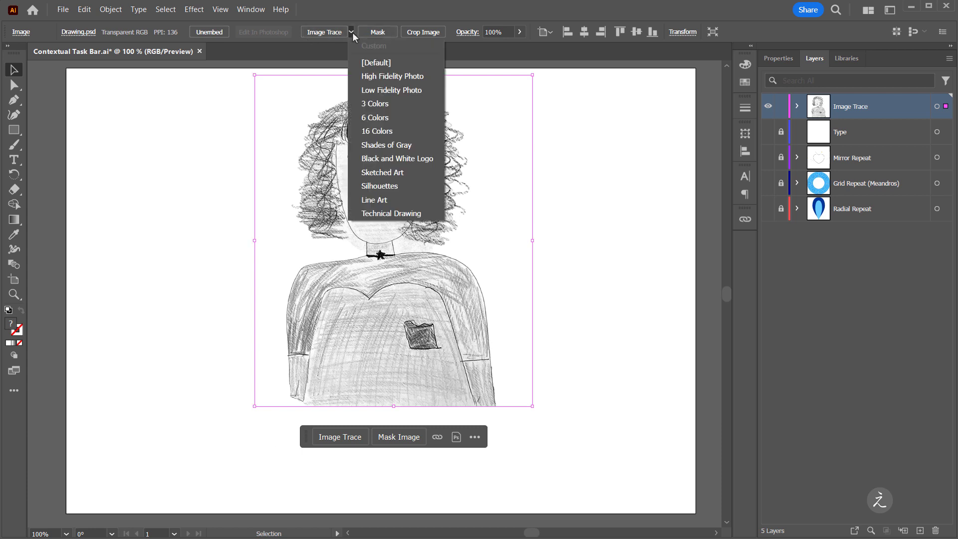
{"action": "left_click", "coordinate": [417, 105]}
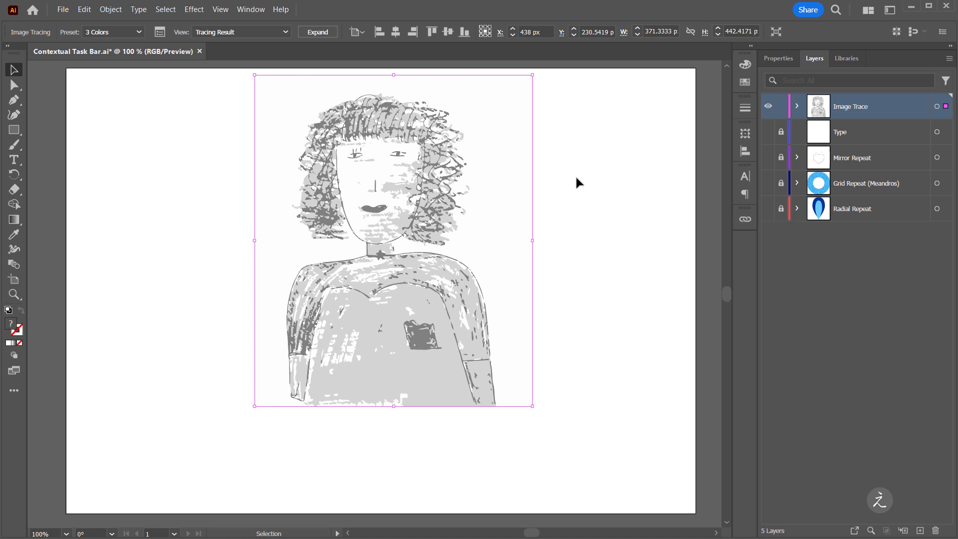
{"action": "left_click", "coordinate": [327, 32]}
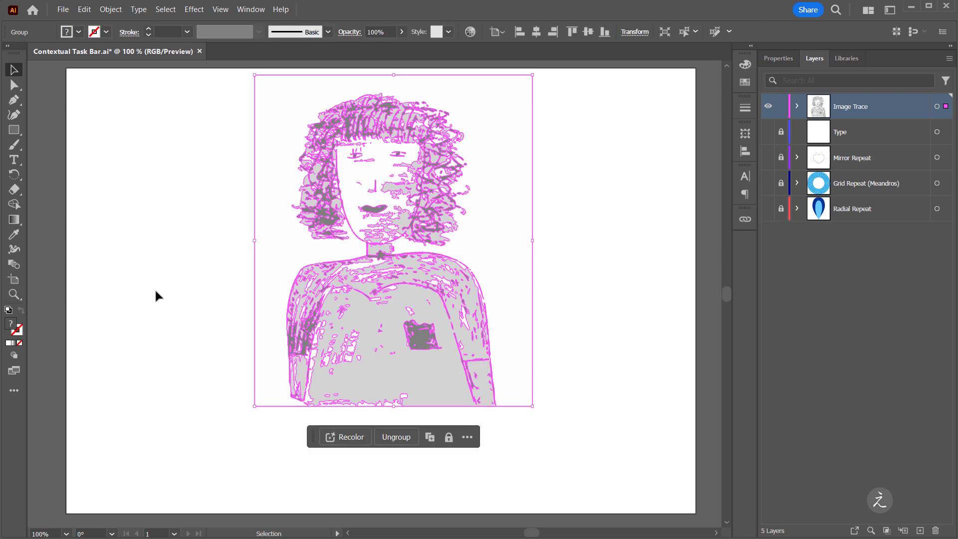
In Recolor, unlink the harmony colours and shift the lighter grey to yellow, darker to purple
{"action": "left_click", "coordinate": [359, 439]}
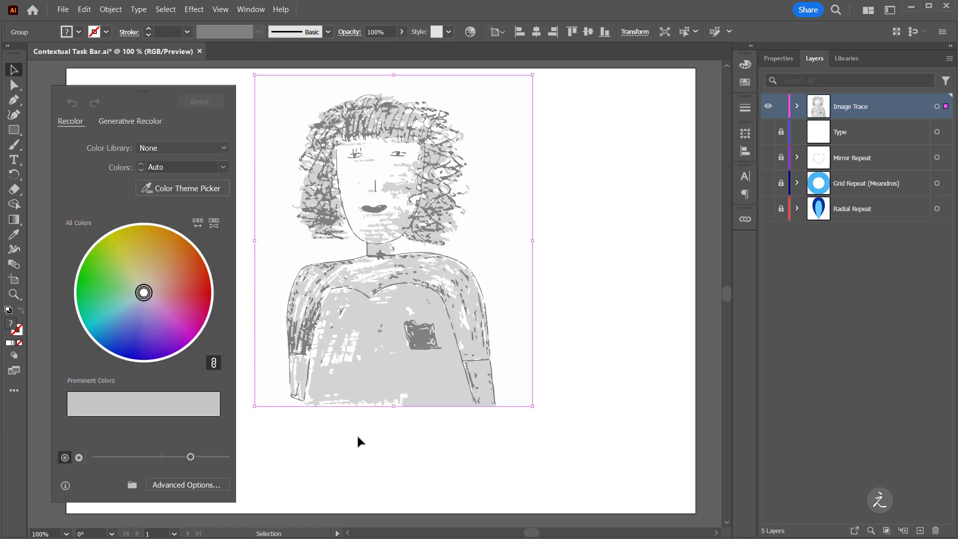
{"action": "left_click_drag", "start_coordinate": [129, 102], "coordinate": [641, 98]}
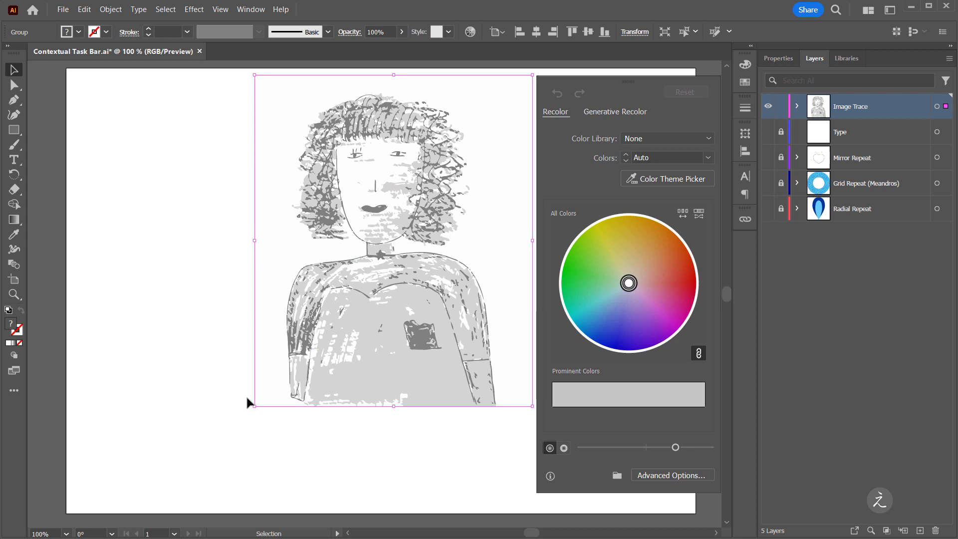
{"action": "left_click", "coordinate": [699, 354]}
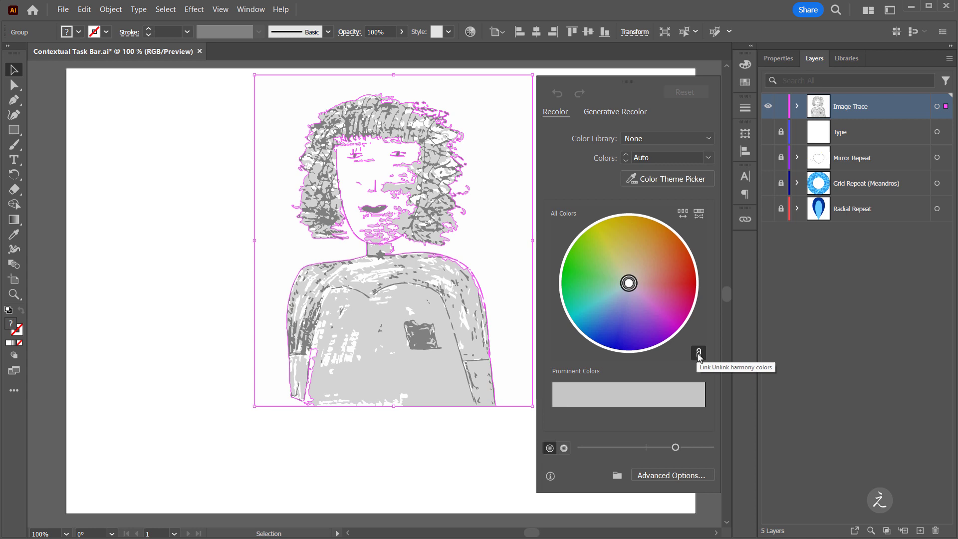
{"action": "left_click", "coordinate": [698, 354]}
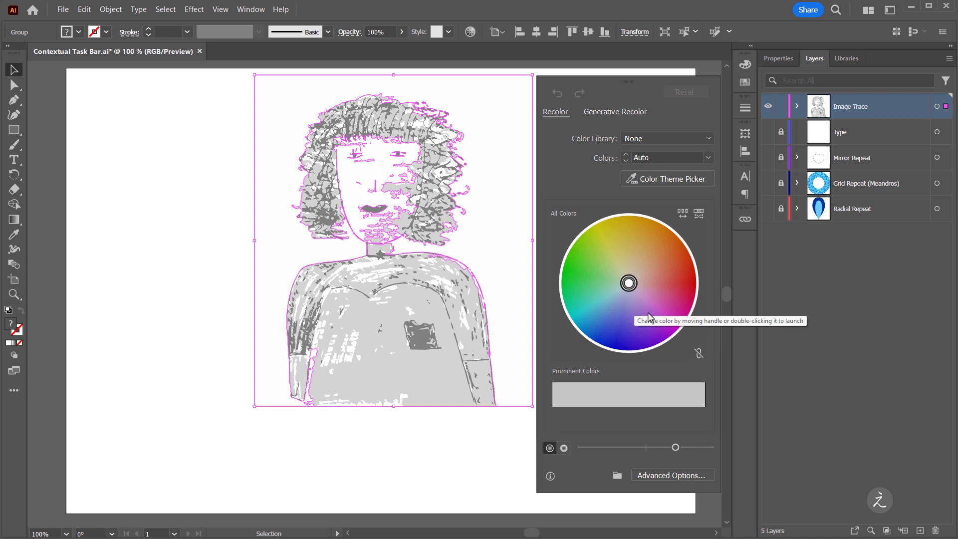
{"action": "mouse_move", "coordinate": [629, 283]}
{"action": "left_mouse_down"}
{"action": "mouse_move", "coordinate": [628, 292]}
{"action": "mouse_move", "coordinate": [620, 219]}
{"action": "left_mouse_up"}
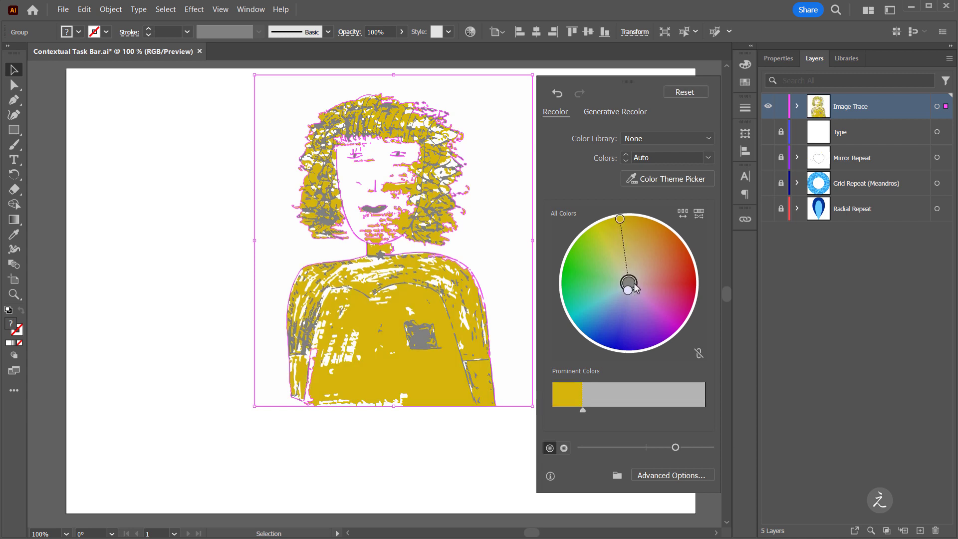
{"action": "left_click_drag", "start_coordinate": [633, 284], "coordinate": [674, 327]}
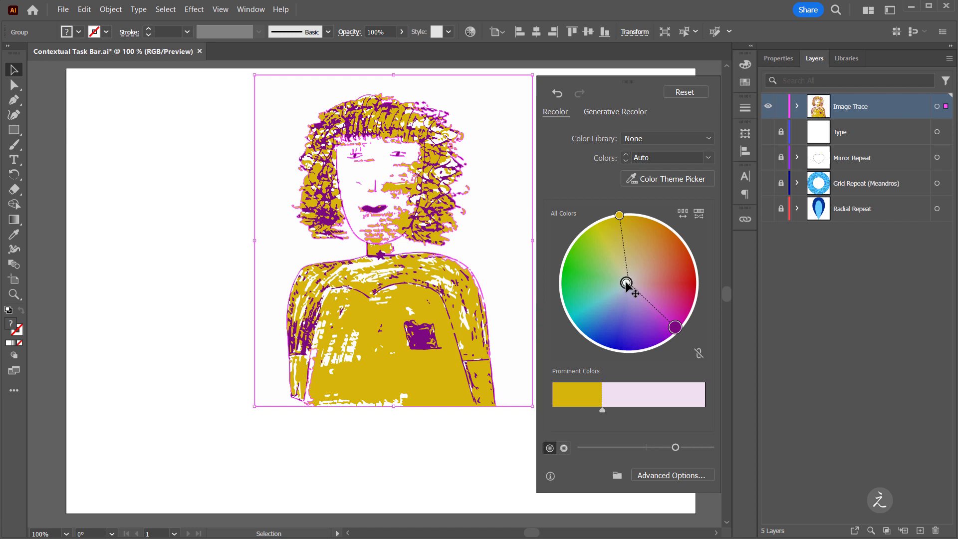
Raise the brightness of the yellow and purple colours, then deselect the artwork
{"action": "left_click", "coordinate": [619, 215]}
{"action": "left_click_drag", "start_coordinate": [682, 448], "coordinate": [695, 447]}
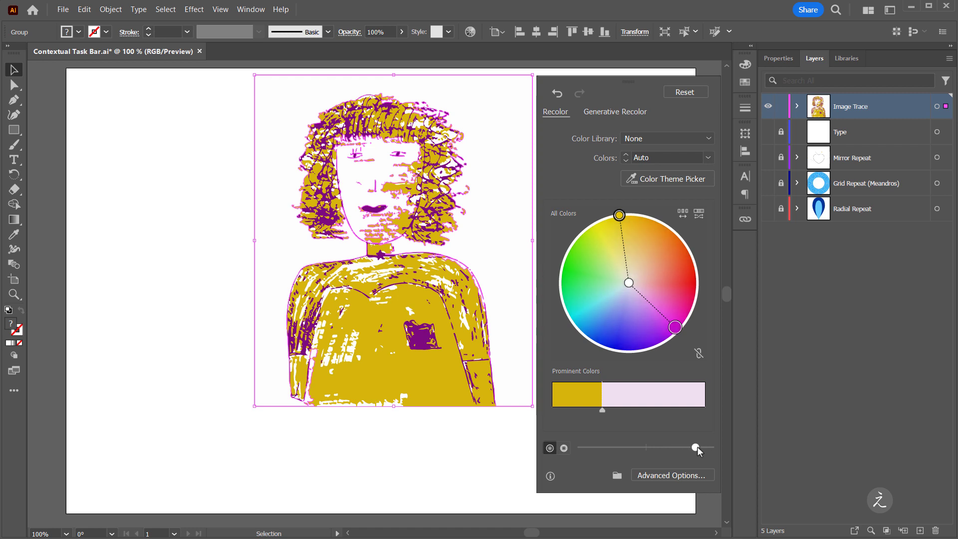
{"action": "left_click", "coordinate": [674, 327]}
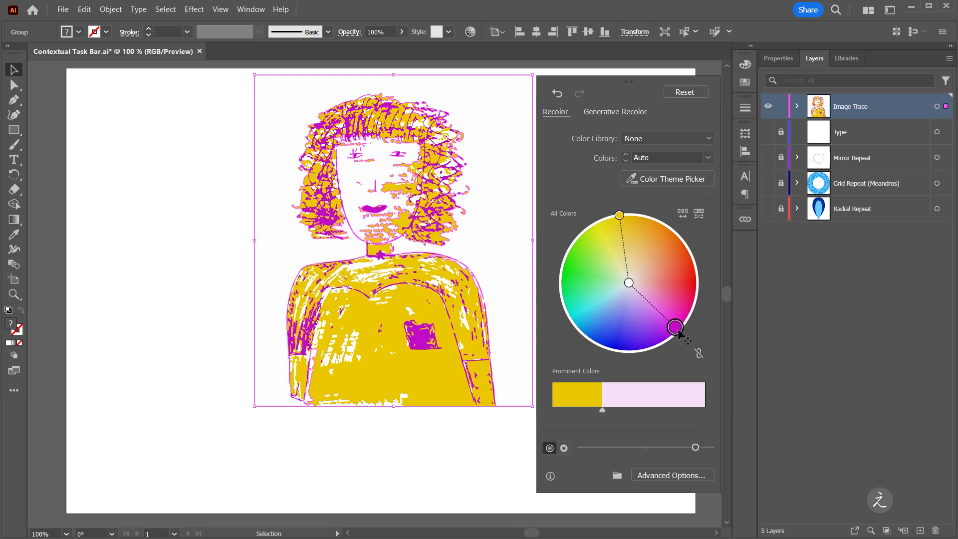
{"action": "left_click", "coordinate": [488, 448]}
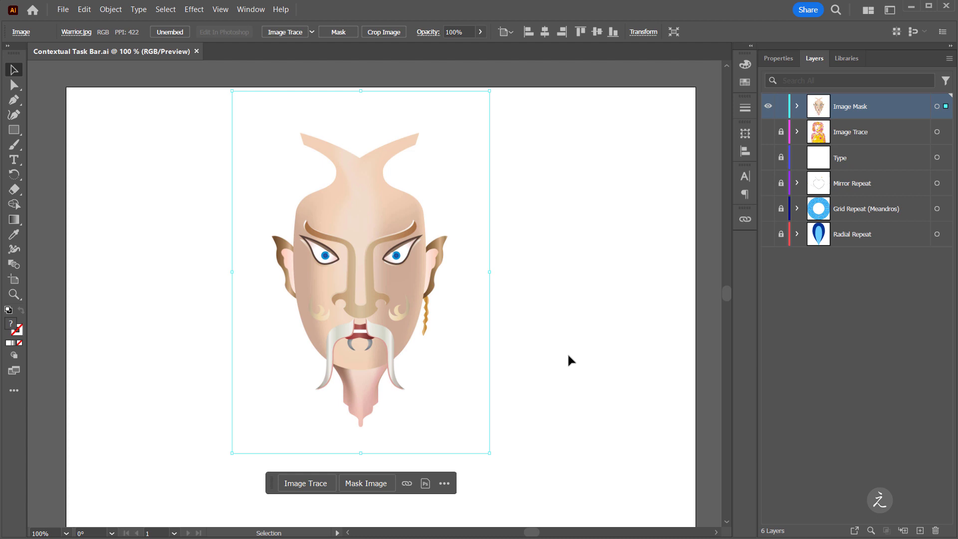
Mask the warrior image and expand the Image Mask and Clip Group layers
{"action": "left_click", "coordinate": [372, 482]}
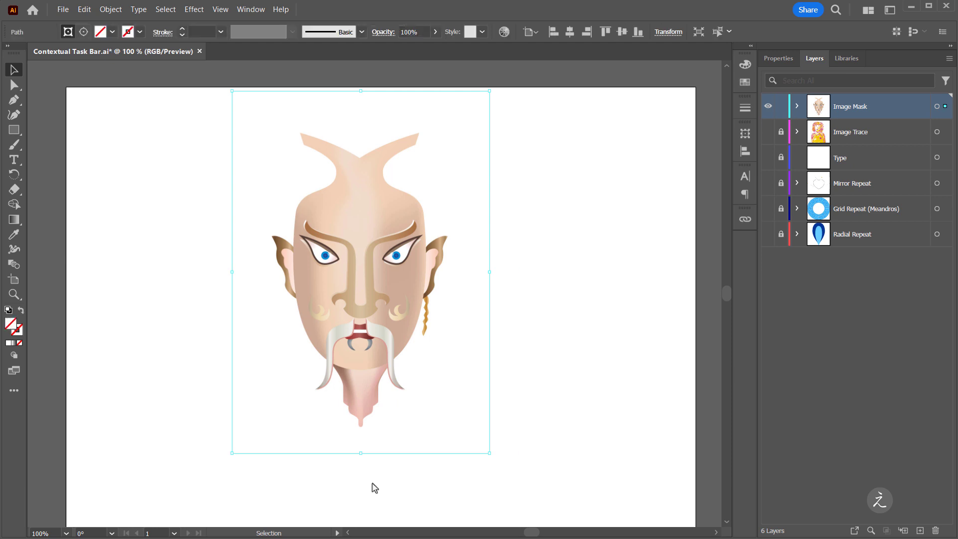
{"action": "left_click", "coordinate": [797, 106]}
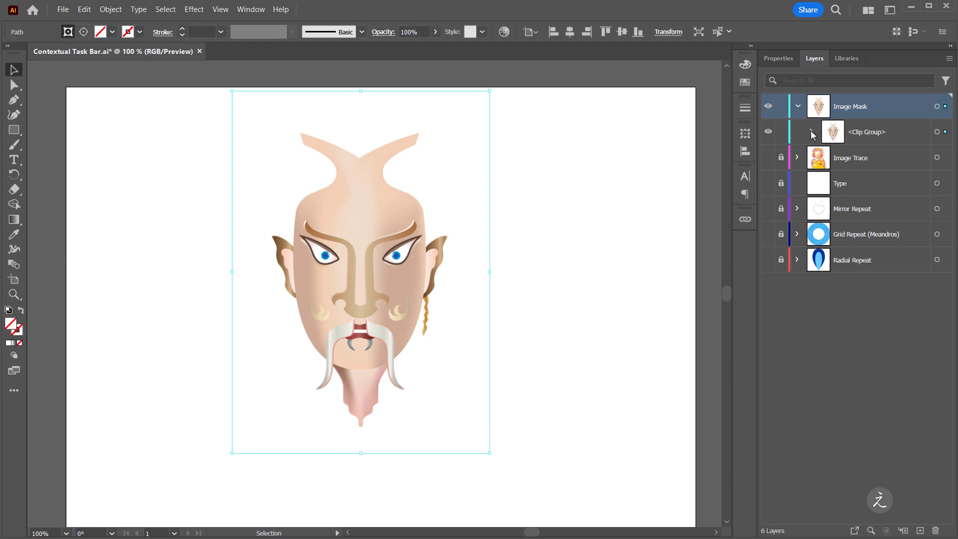
{"action": "left_click", "coordinate": [811, 131]}
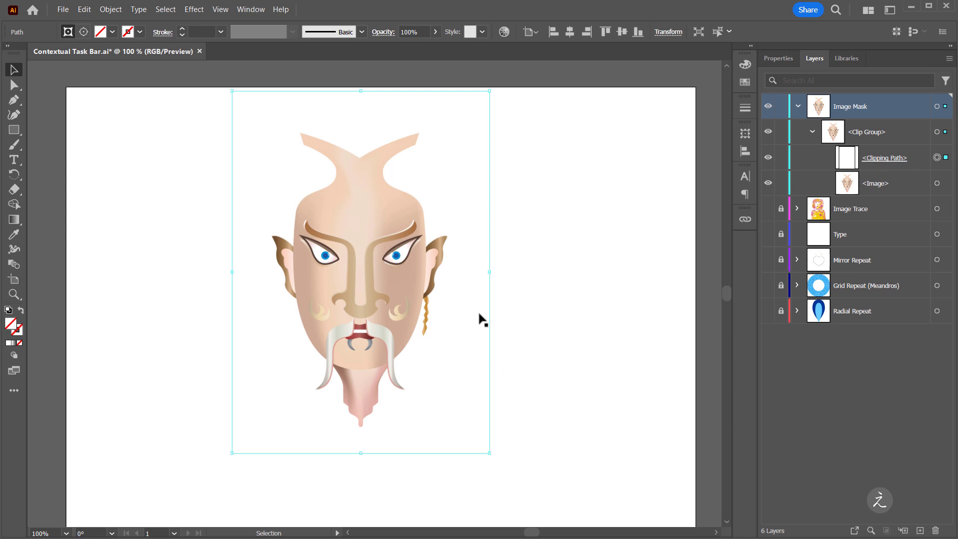
Drag the mask's right, top, left and bottom edges inward around the face
{"action": "left_click_drag", "start_coordinate": [490, 274], "coordinate": [460, 272]}
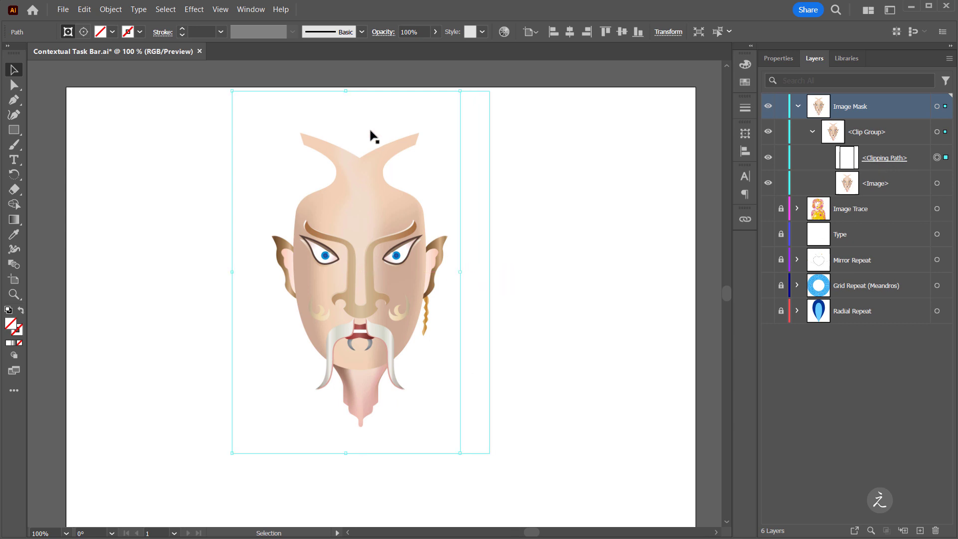
{"action": "left_click_drag", "start_coordinate": [345, 91], "coordinate": [345, 112]}
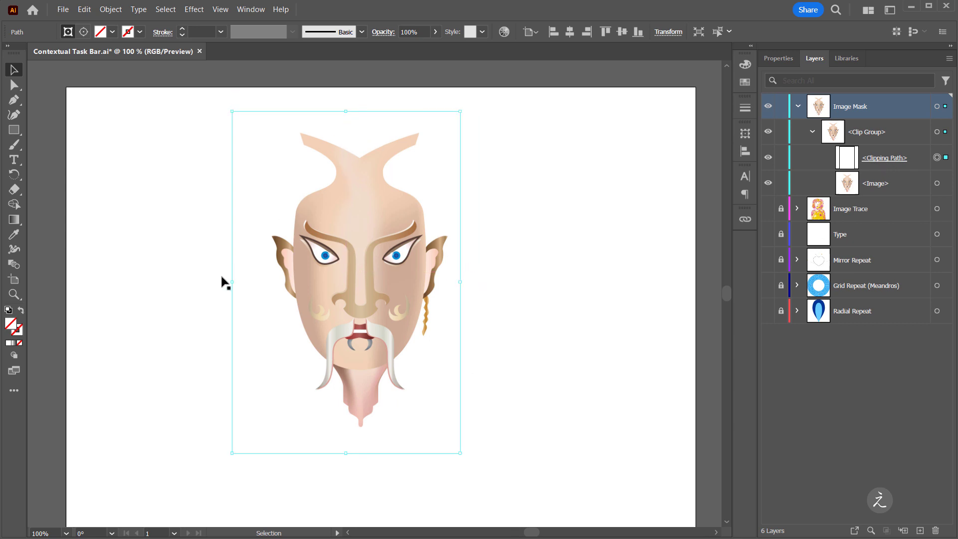
{"action": "left_click_drag", "start_coordinate": [231, 284], "coordinate": [264, 284]}
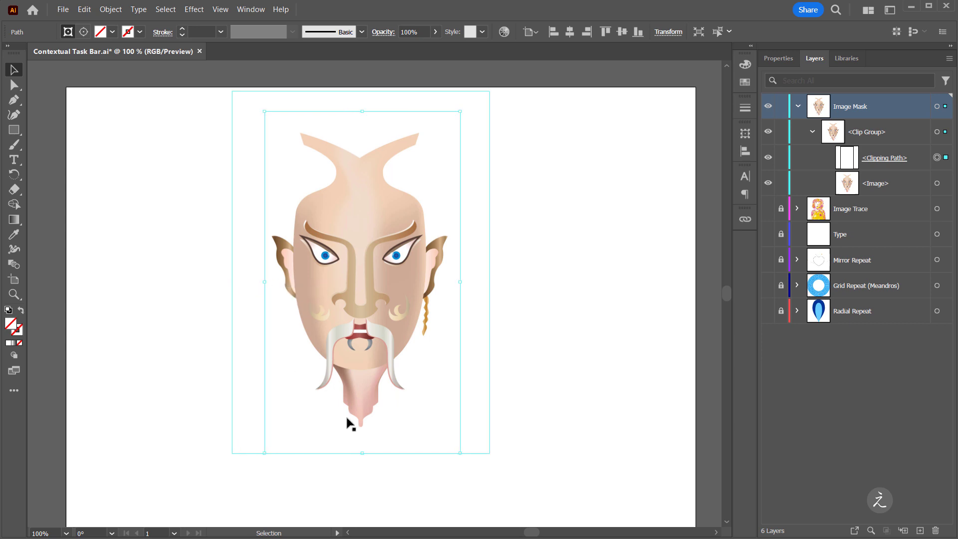
{"action": "left_click_drag", "start_coordinate": [365, 452], "coordinate": [363, 442]}
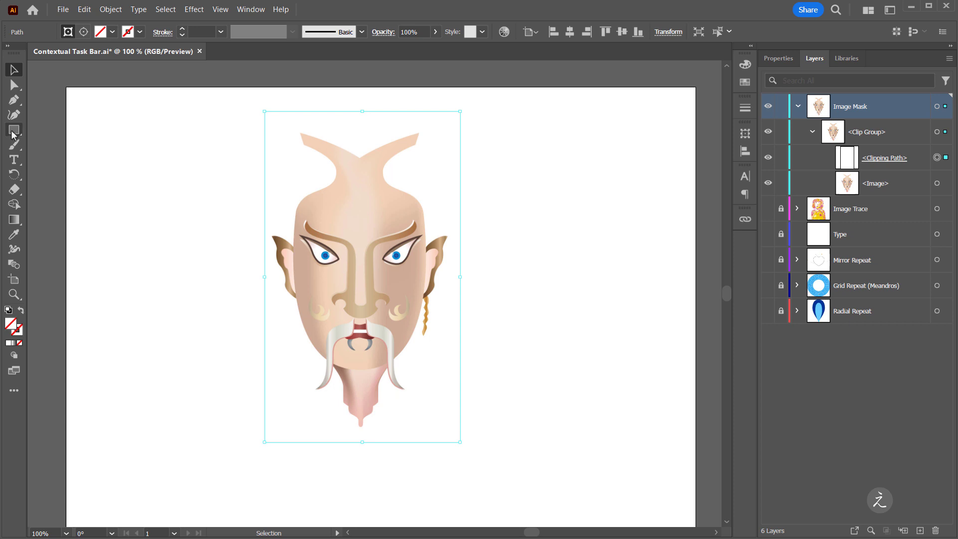
Draw a hexagon over the right ear, filled red at 55% opacity
{"action": "left_click_drag", "start_coordinate": [12, 132], "coordinate": [55, 159]}
{"action": "left_click_drag", "start_coordinate": [454, 259], "coordinate": [471, 312]}
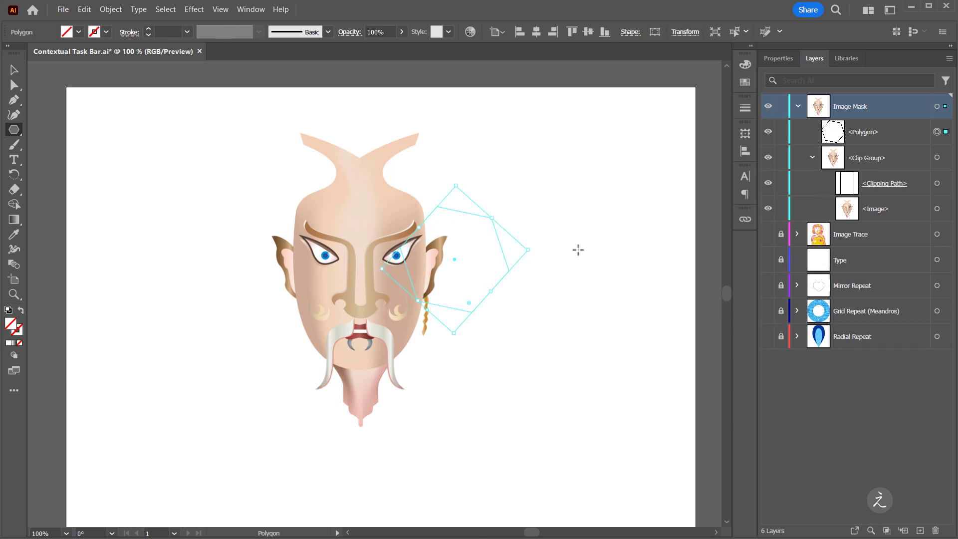
{"action": "left_click", "coordinate": [745, 82]}
{"action": "left_click", "coordinate": [663, 120]}
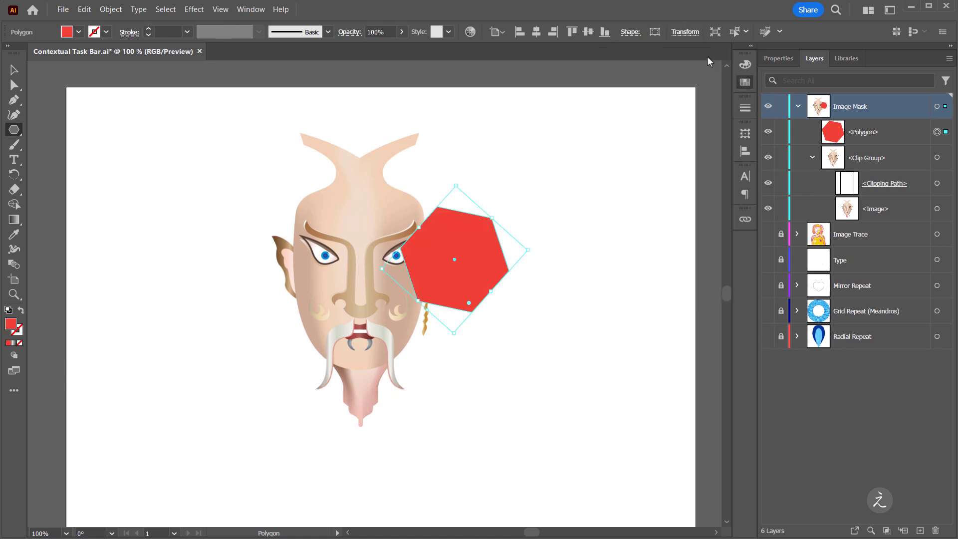
{"action": "left_click", "coordinate": [401, 33]}
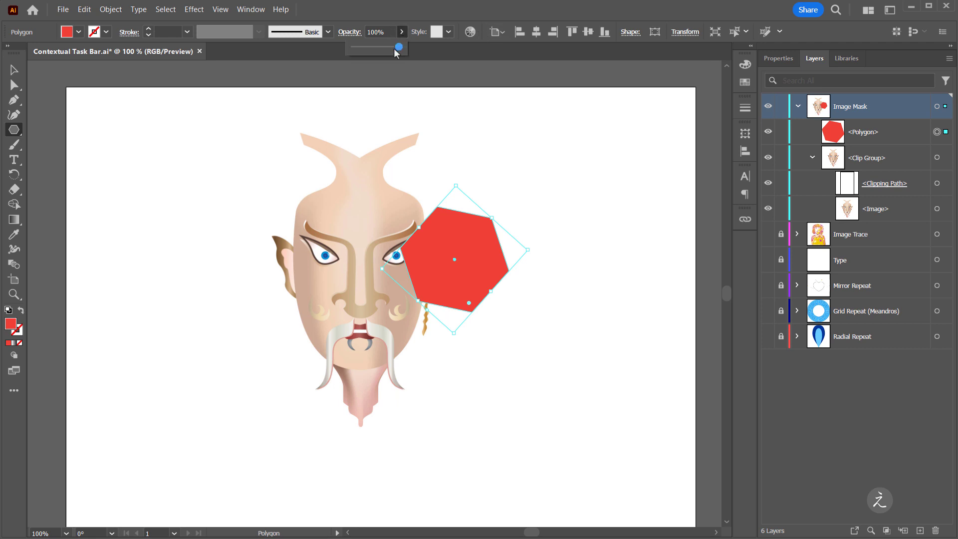
{"action": "left_click_drag", "start_coordinate": [395, 50], "coordinate": [379, 48]}
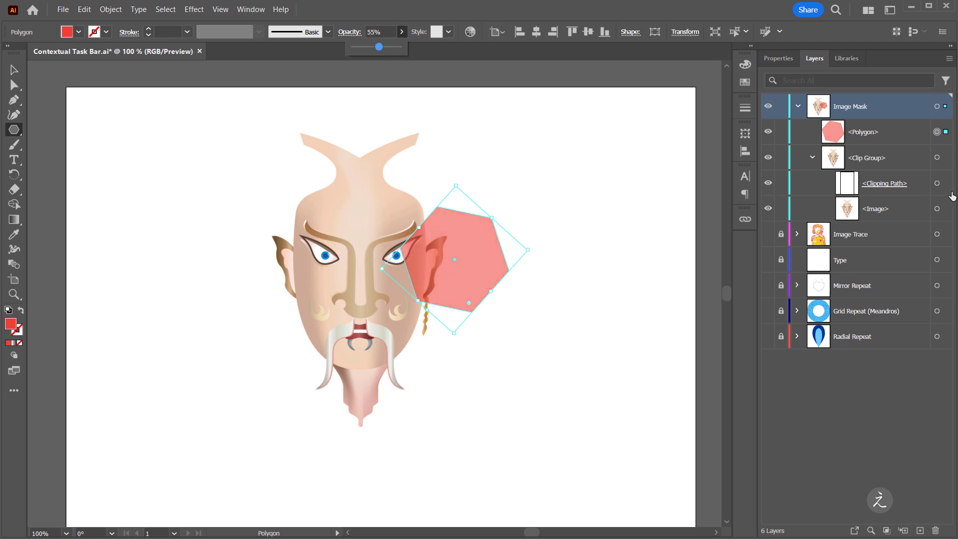
Move the Polygon into the Clip Group above Image, then deselect it
{"action": "left_click", "coordinate": [887, 137]}
{"action": "left_click_drag", "start_coordinate": [886, 137], "coordinate": [901, 193]}
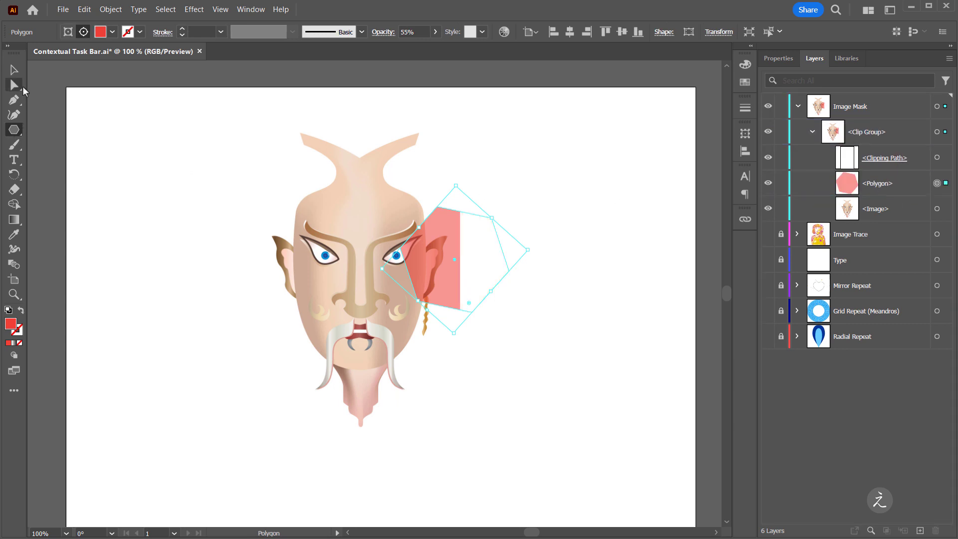
{"action": "left_click", "coordinate": [14, 70]}
{"action": "left_click", "coordinate": [581, 431]}
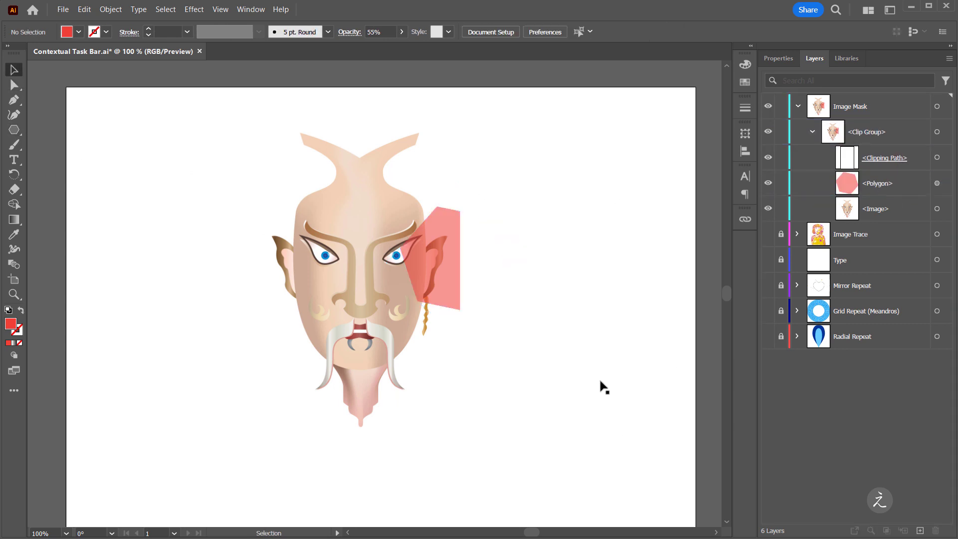